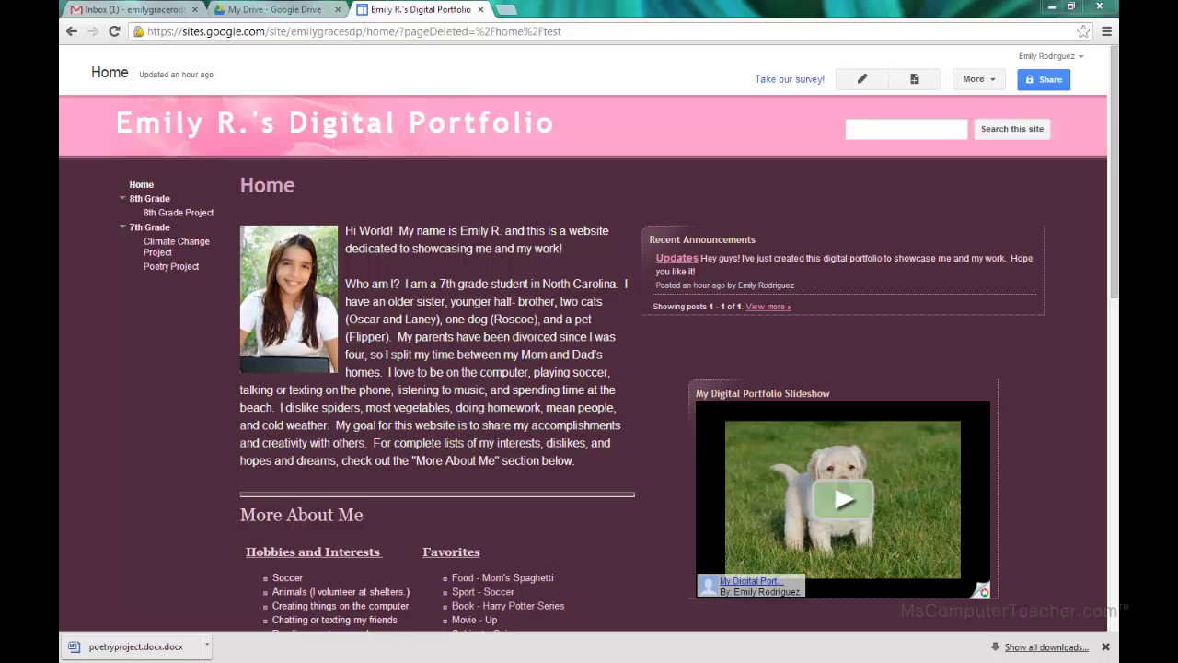
Open the Poetry Project page under 7th Grade and review poetryproject.docx in Microsoft Word, closing it after viewing.
left_click(184, 267)
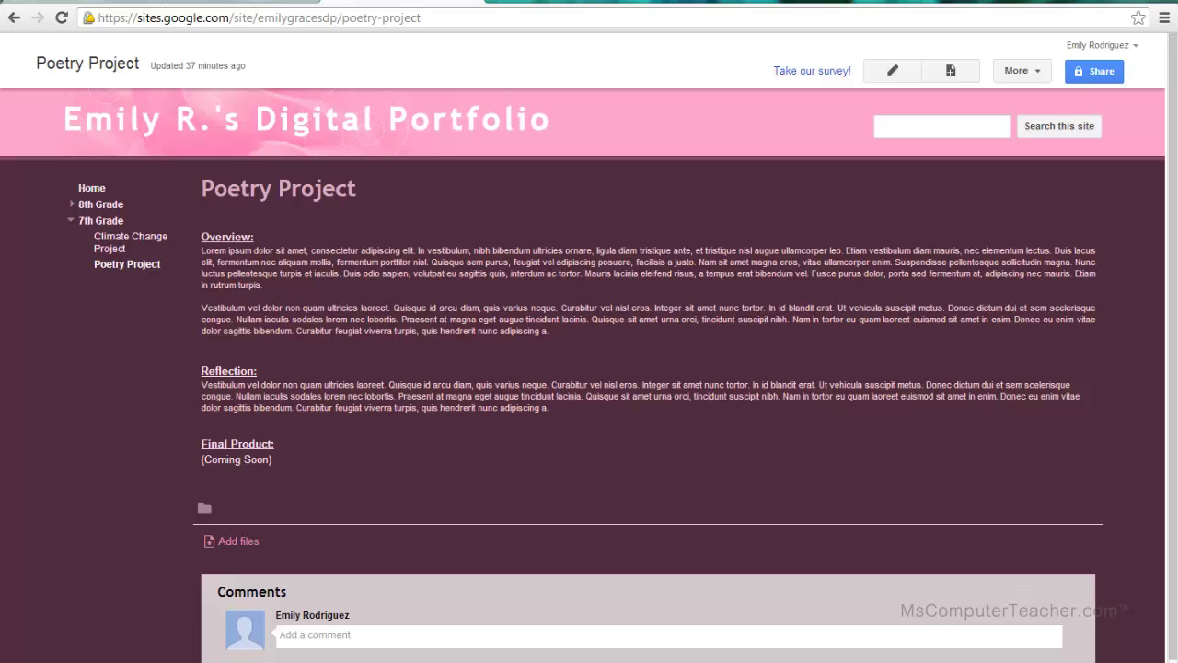
left_click_drag(0, 56, 778, 83)
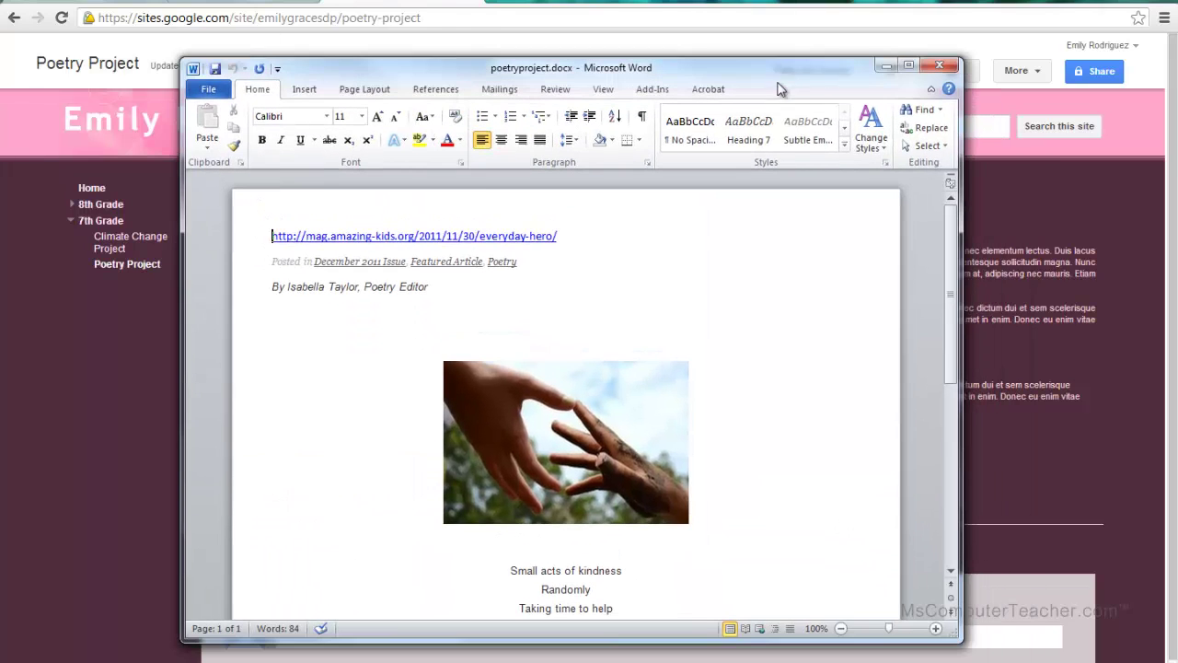
left_click(909, 67)
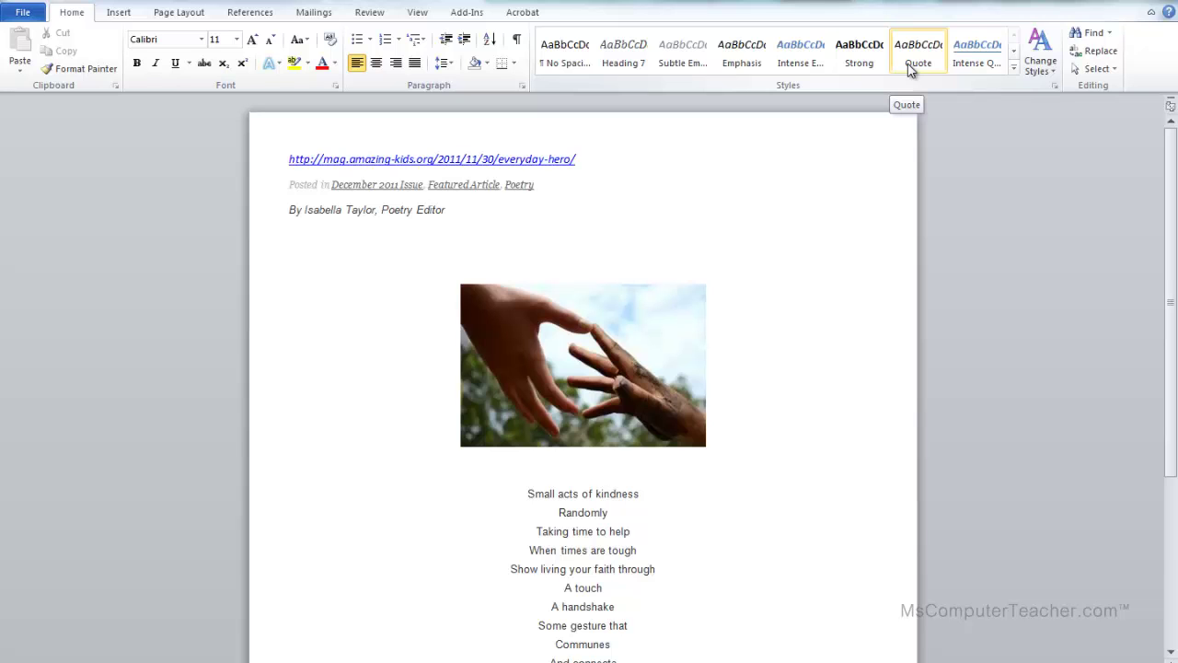
left_click(1107, 2)
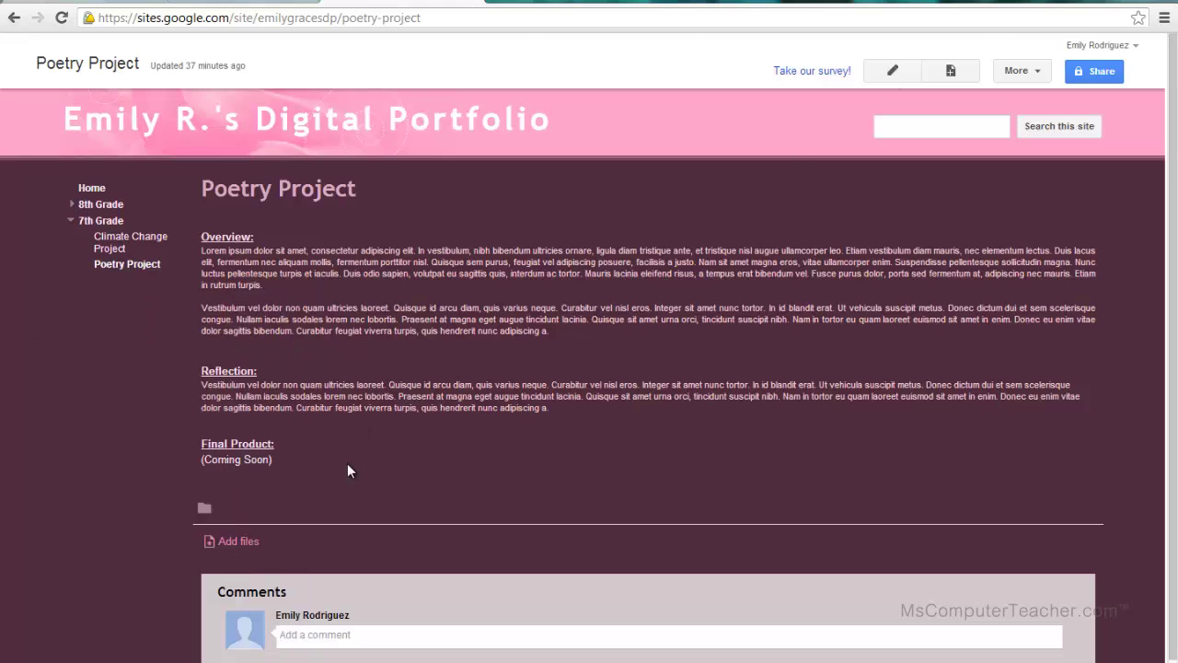
Switch to Google Drive and upload poetryproject.docx from Documents, My Digital Portfolio, 7th-grade-work, with conversion to Google Docs format enabled.
left_click(273, 3)
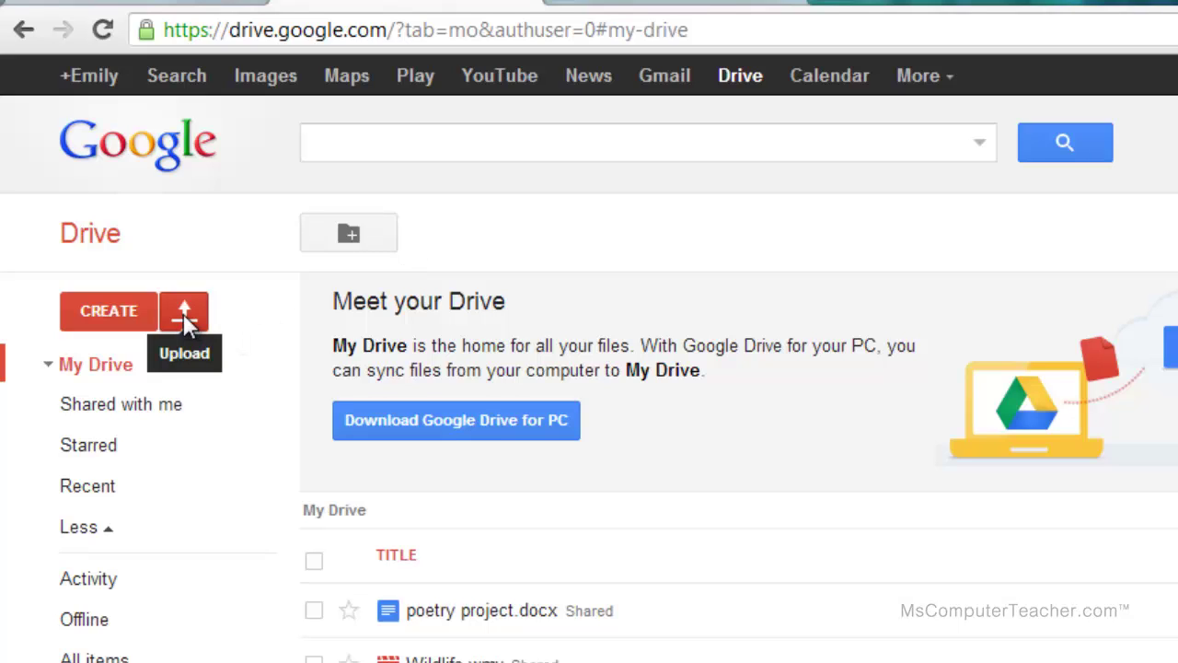
left_click(184, 316)
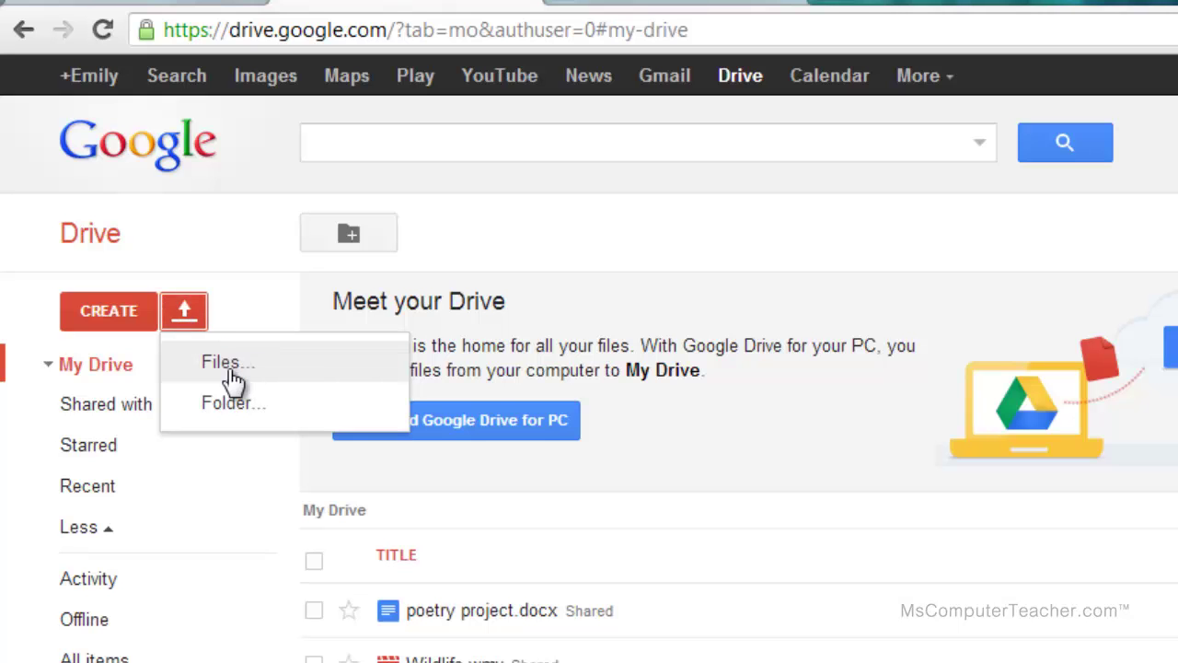
left_click(232, 379)
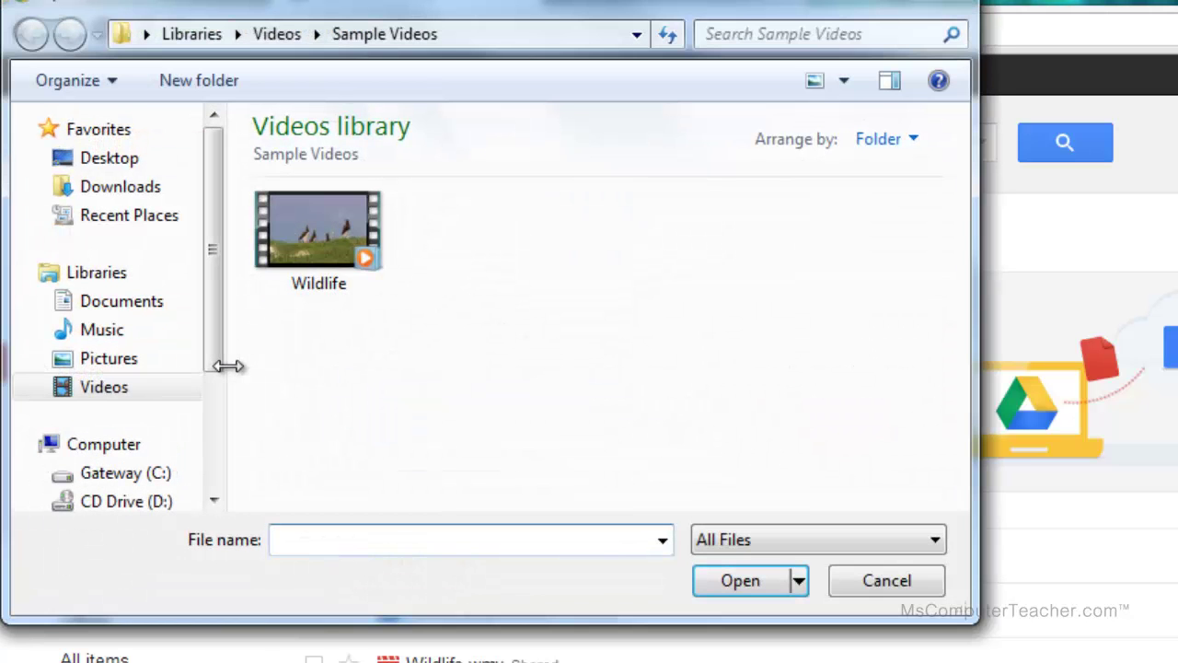
left_click(157, 305)
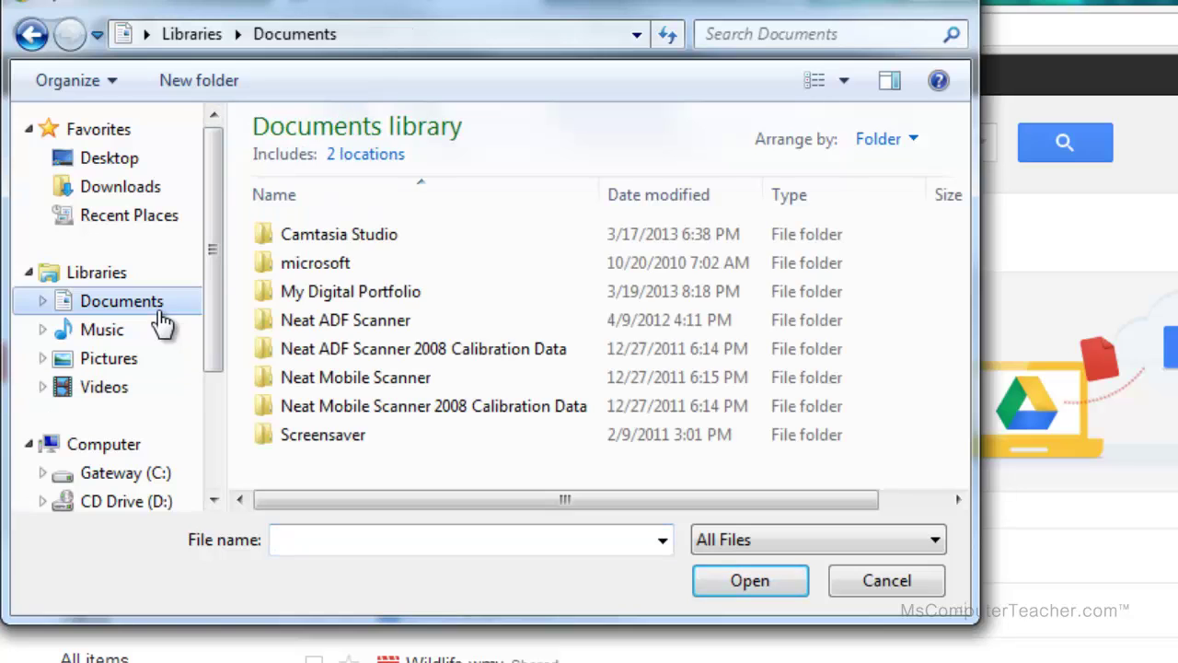
double_click(359, 294)
double_click(342, 274)
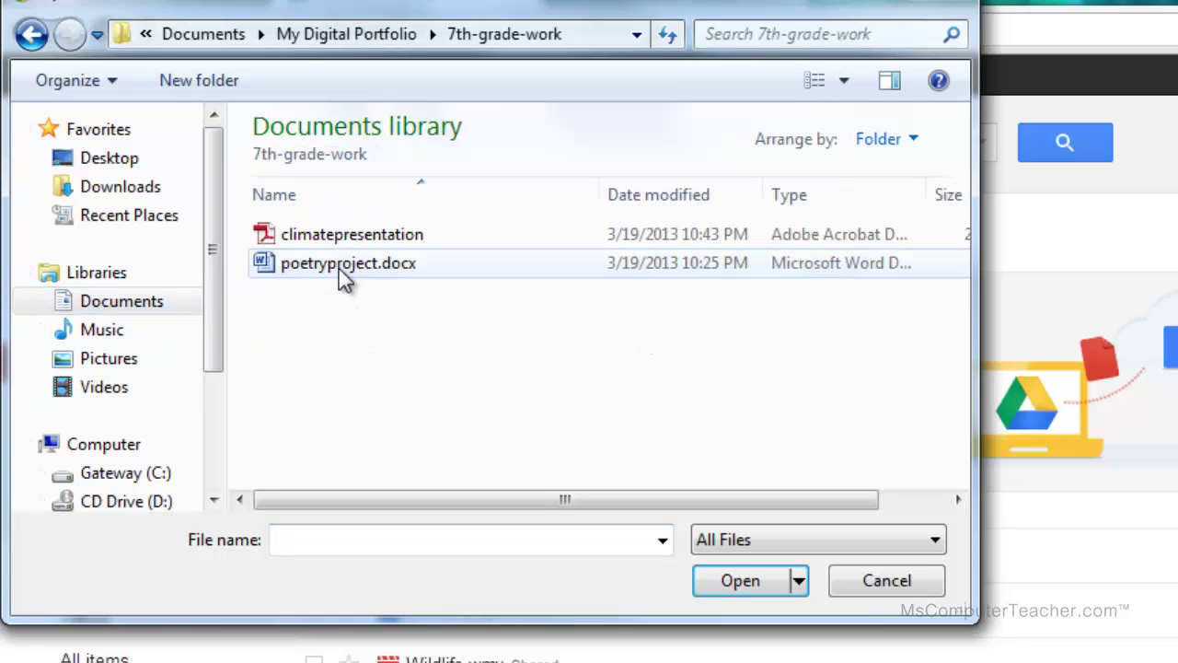
left_click(316, 266)
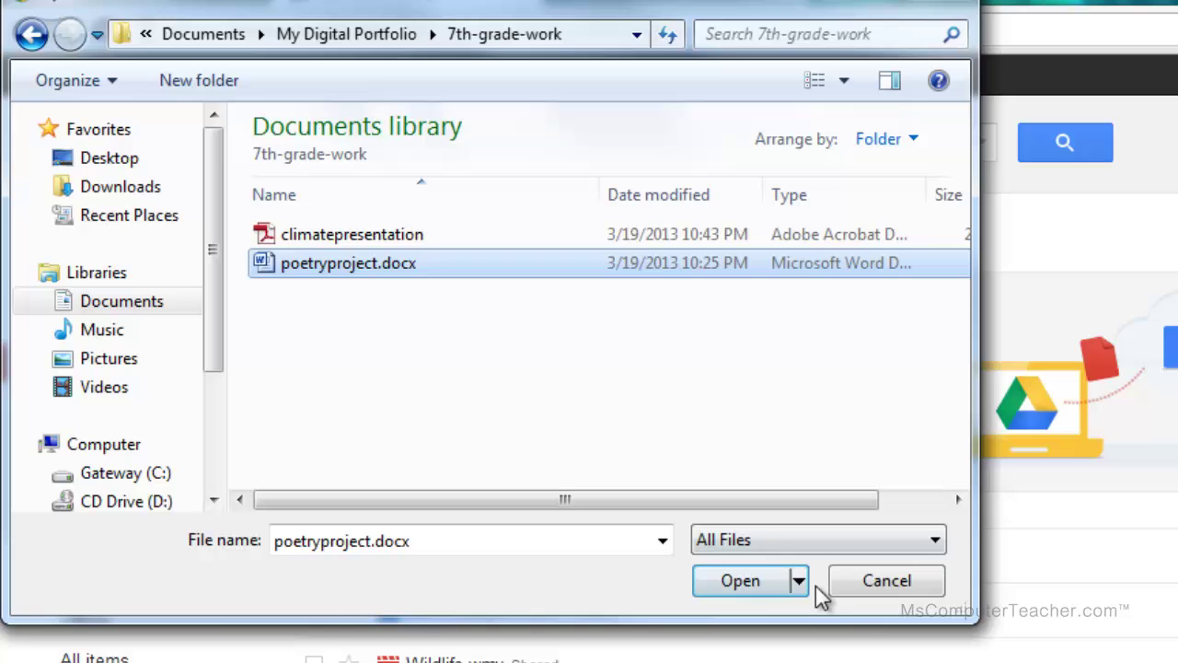
left_click(740, 582)
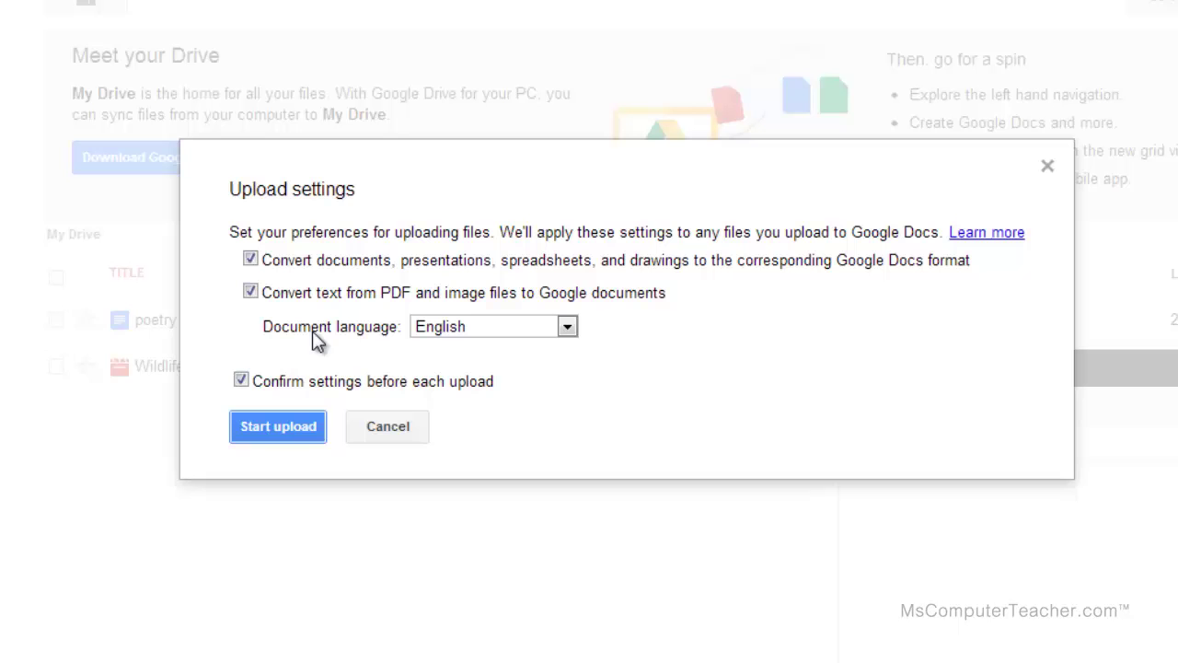
left_click(280, 429)
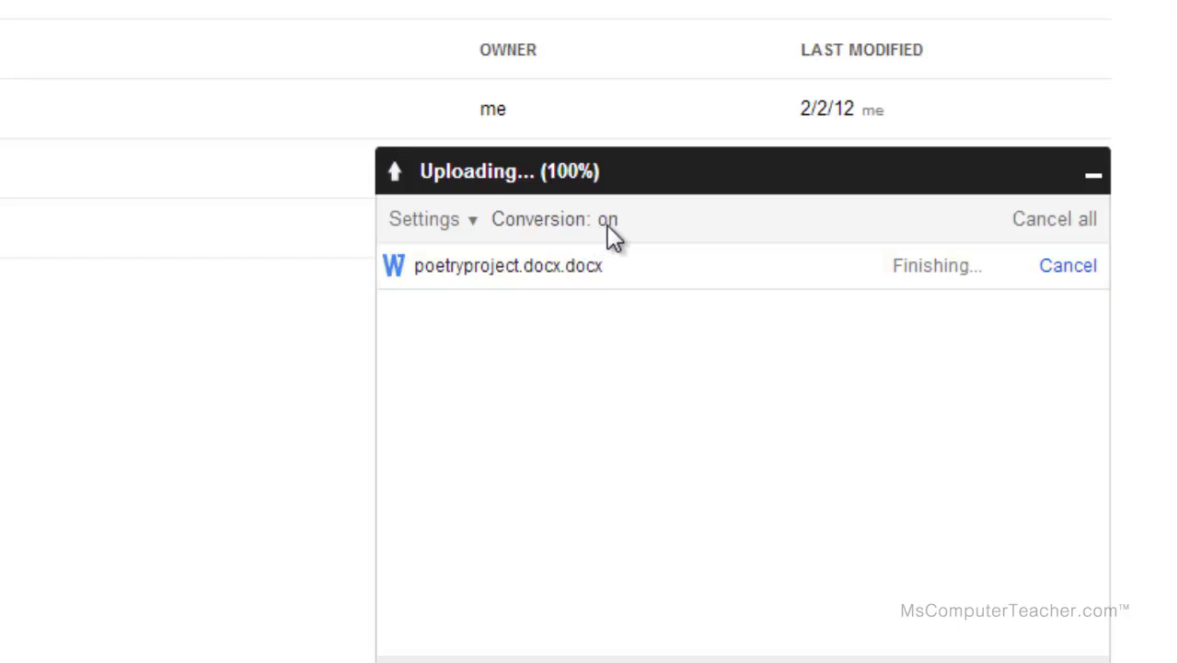
Review the upload's conversion settings and dismiss the upload summary, with the converted poetryproject.docx selected in the file list.
left_click(473, 226)
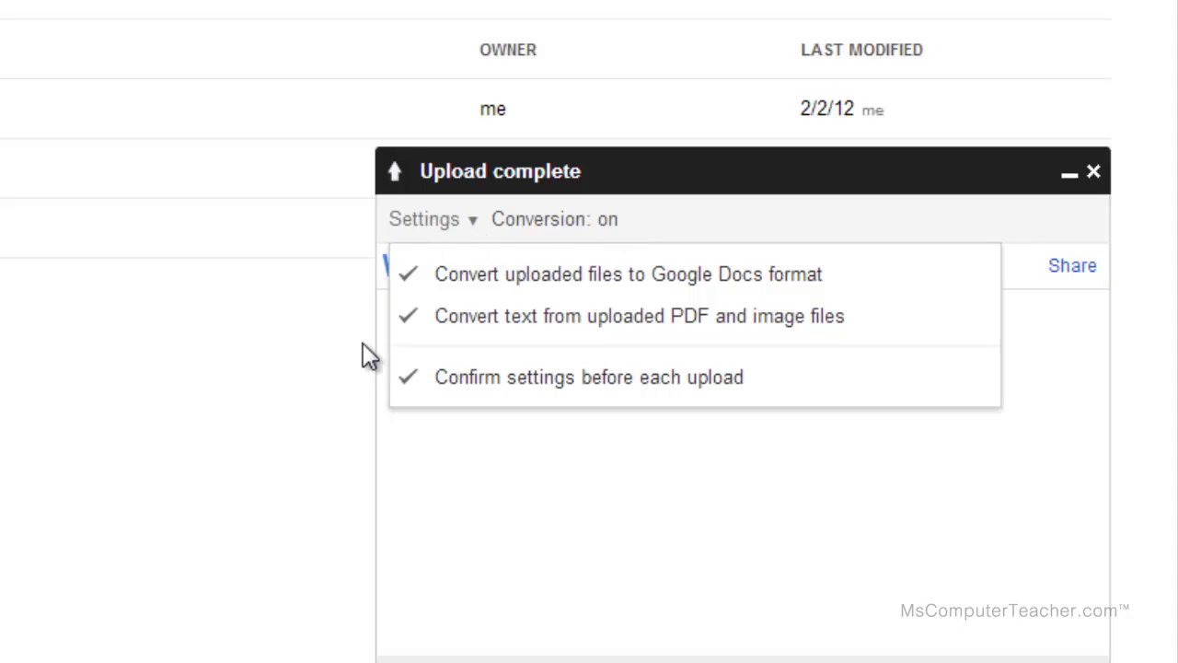
left_click(311, 387)
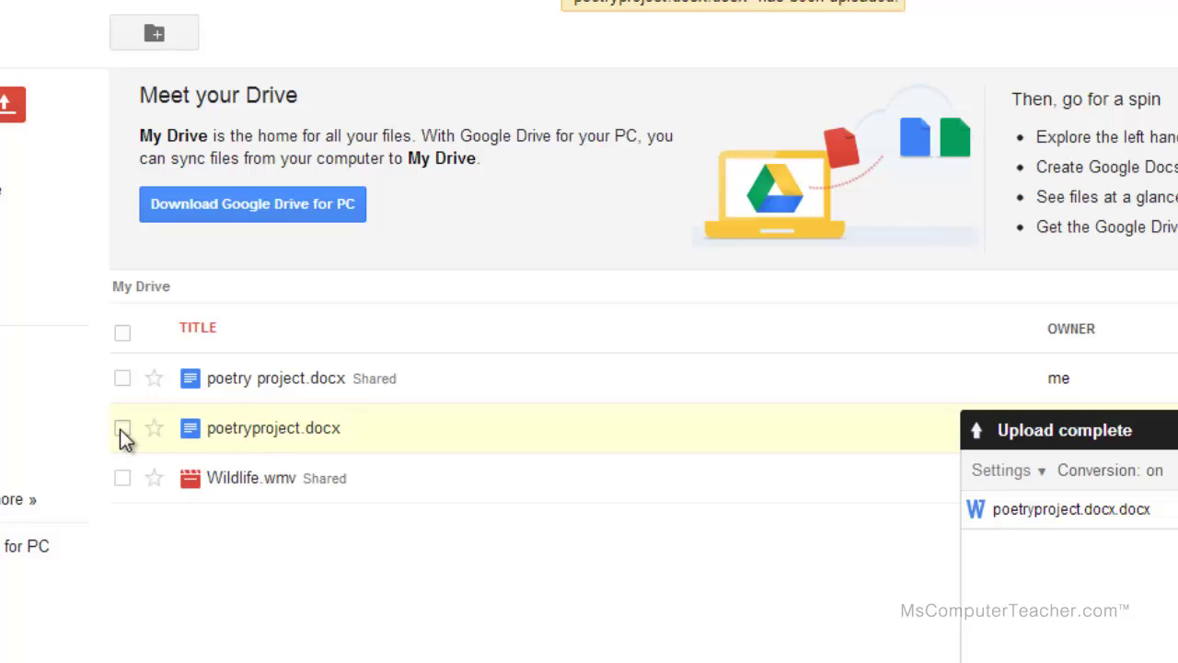
left_click(123, 429)
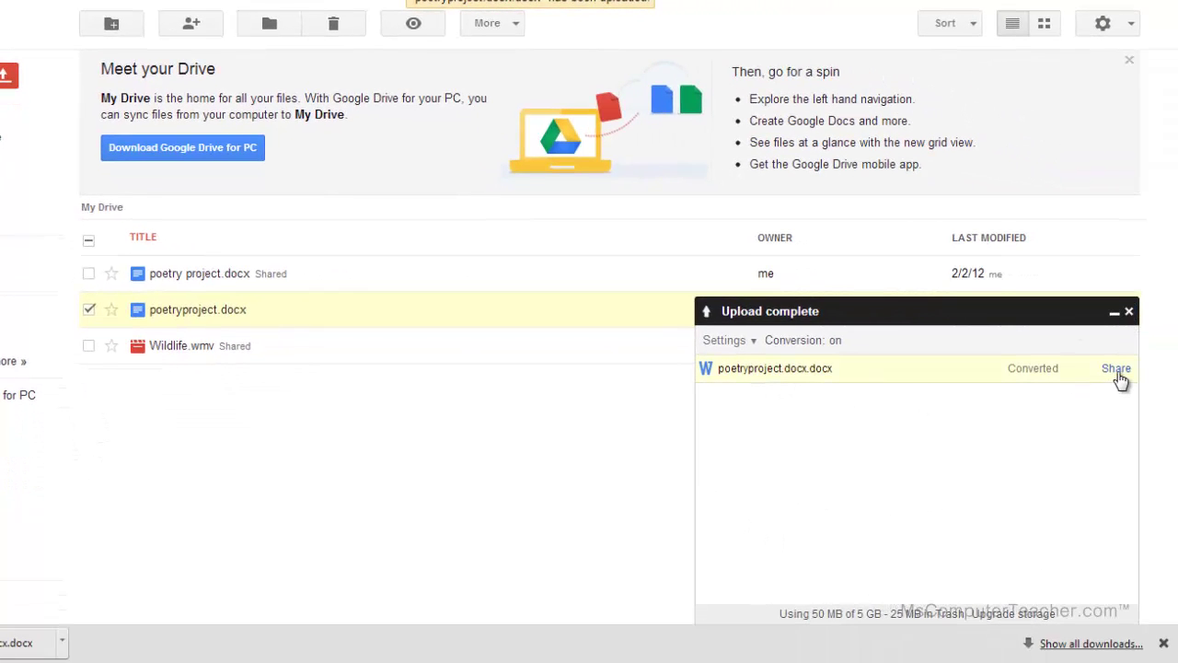
left_click(1129, 312)
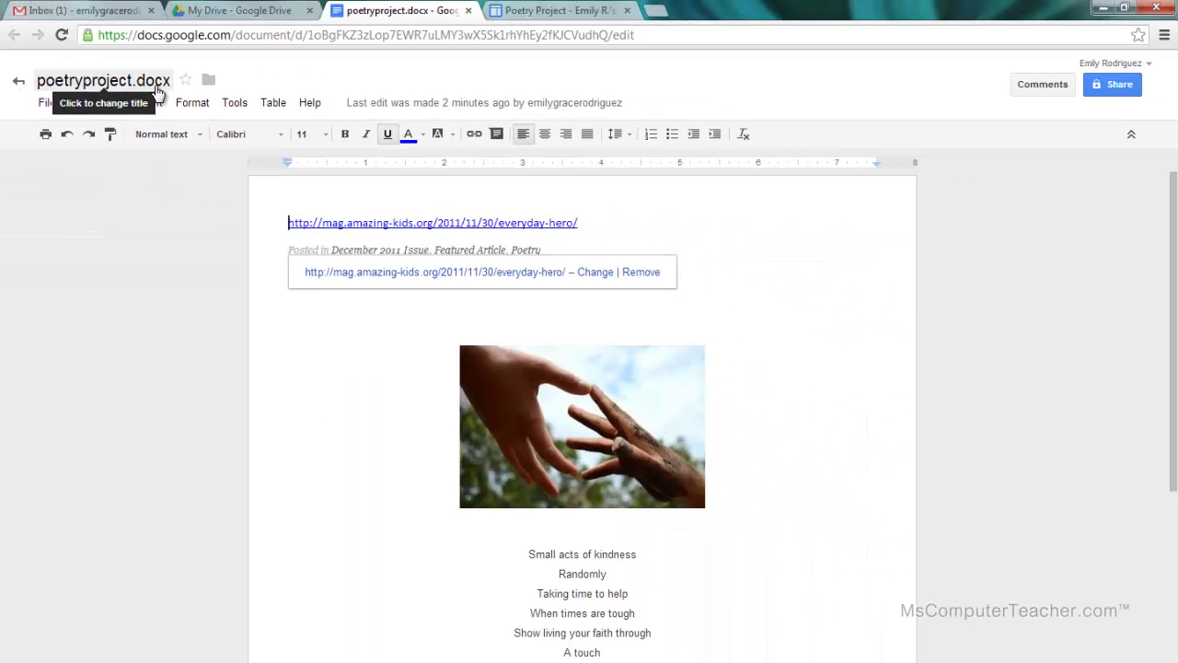
Return to My Drive, clear the file selection and choose poetryproject.docx from 7th-grade-work for a second upload.
left_click(244, 11)
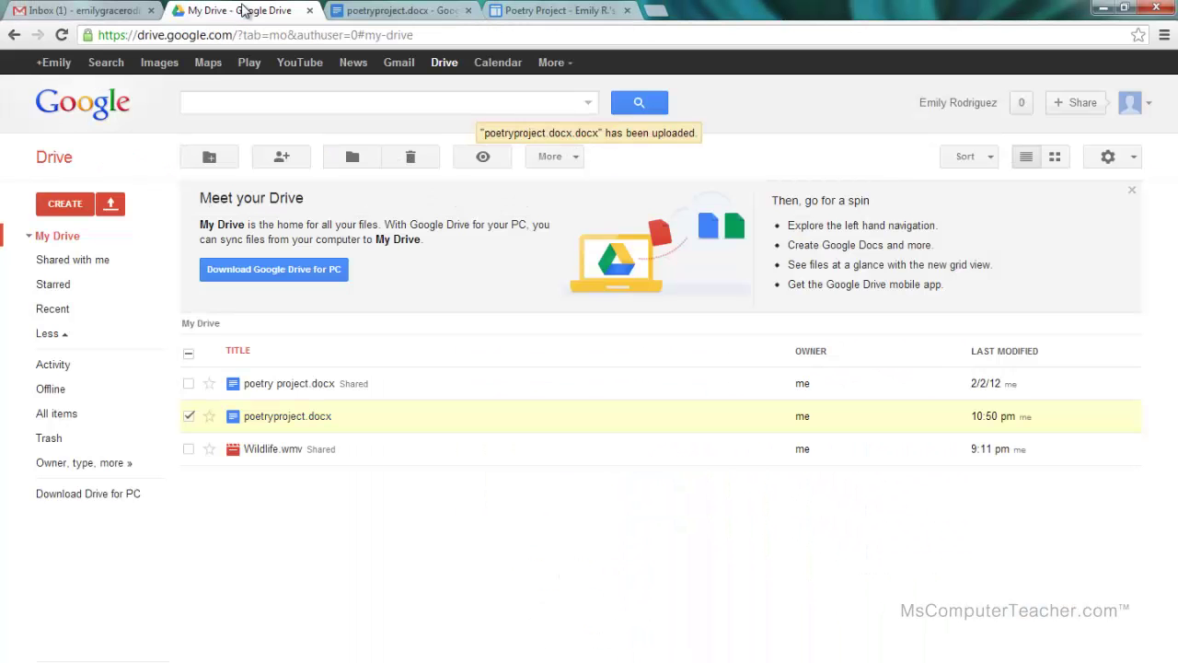
left_click(188, 416)
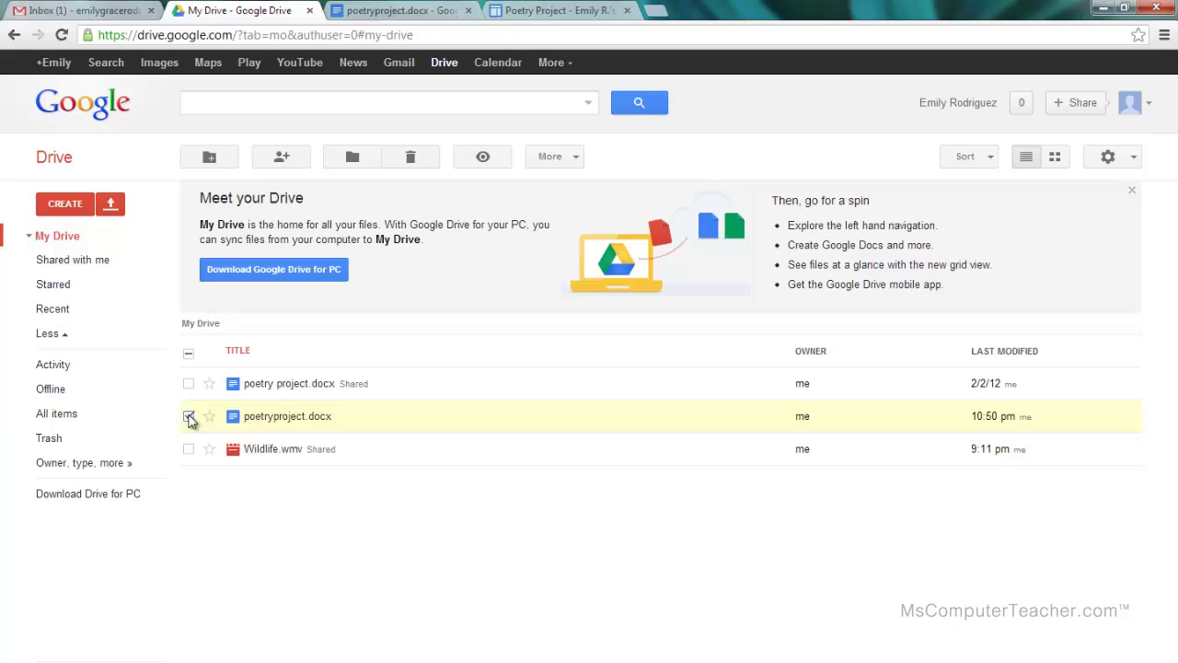
left_click(111, 204)
left_click(131, 234)
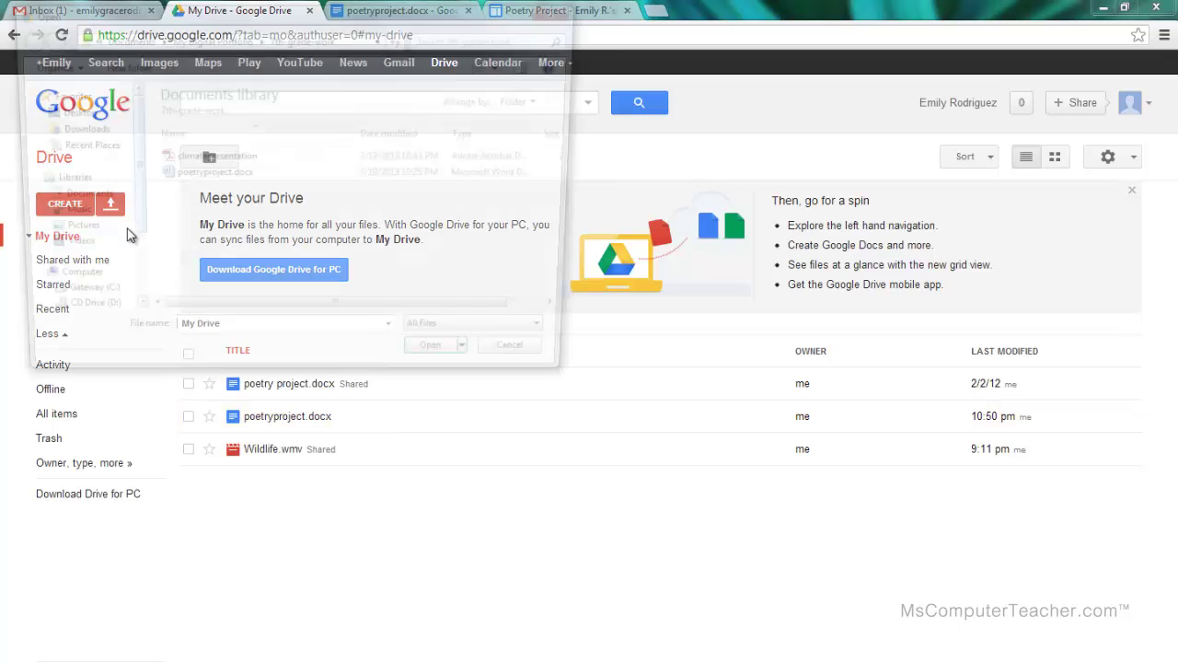
left_click(217, 174)
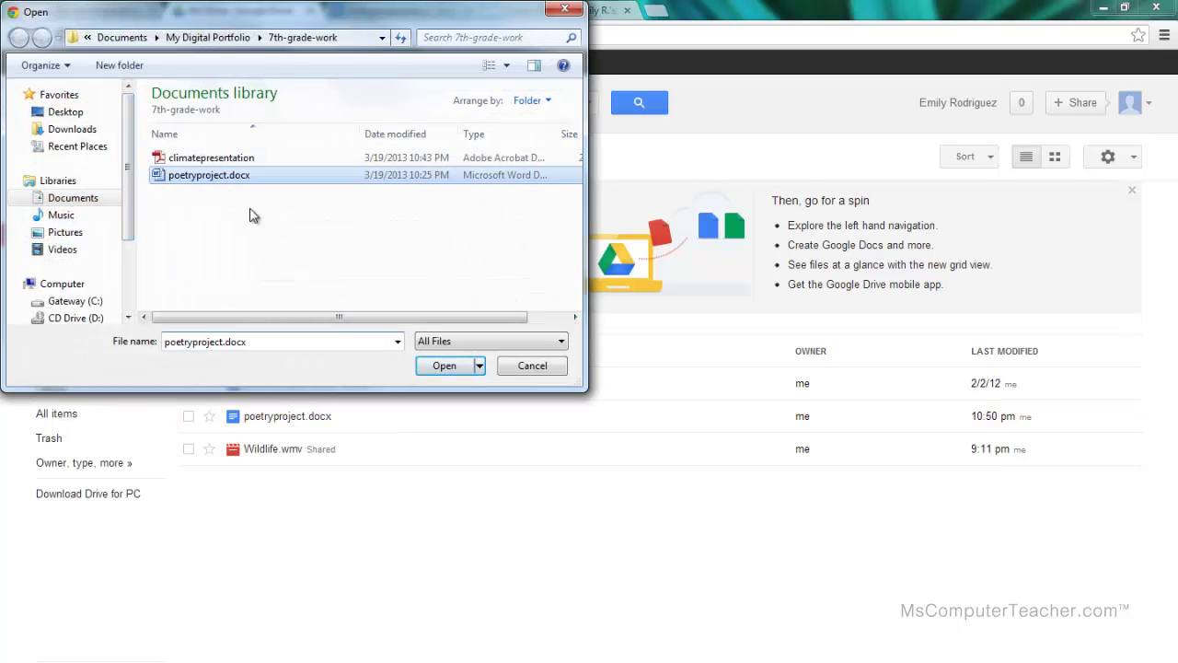
left_click(447, 368)
Turn off both conversion options and the confirmation of settings before each upload, and start the upload.
left_click(325, 341)
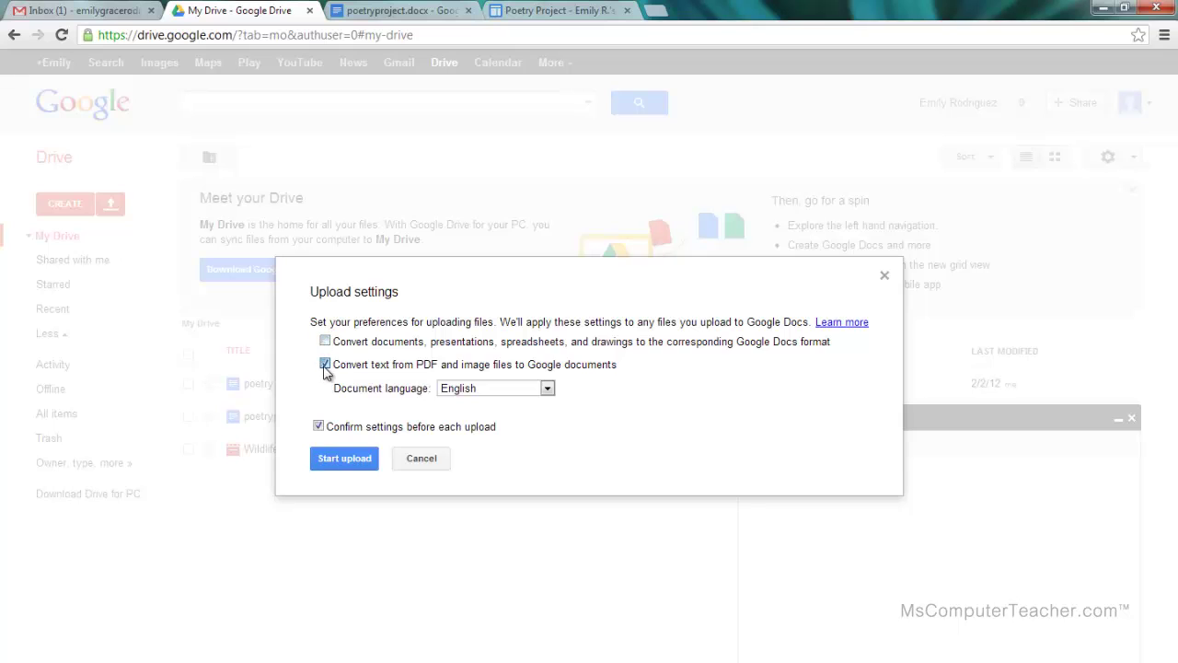
left_click(325, 365)
left_click(319, 400)
left_click(345, 432)
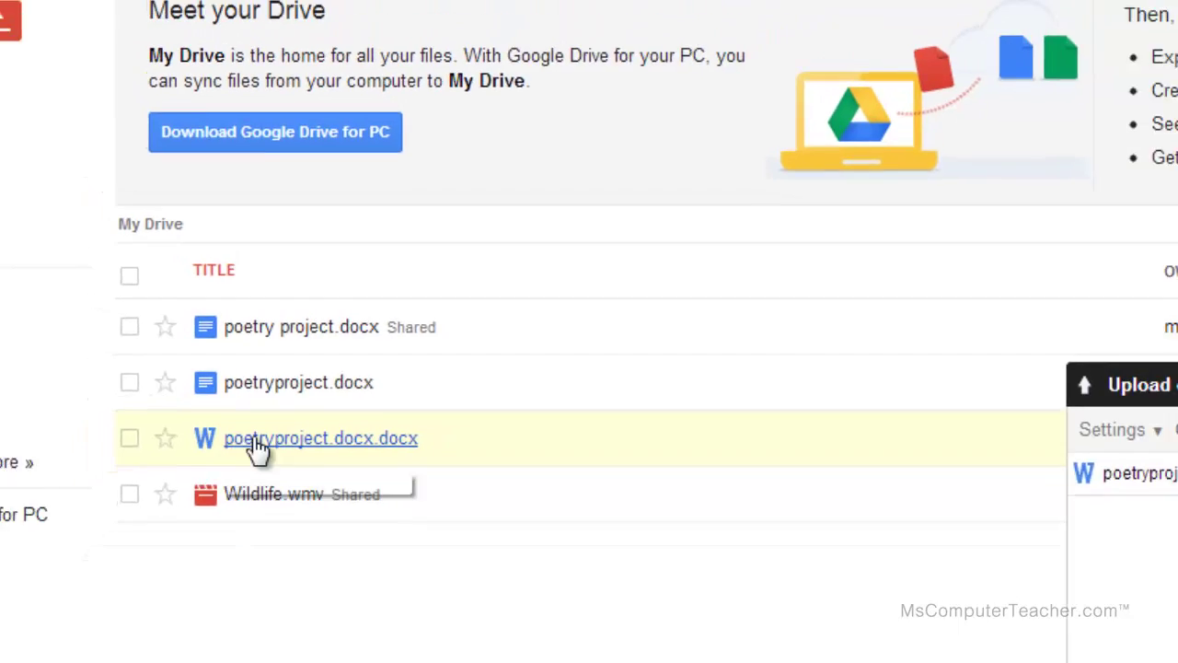
Compare the preview of the unconverted poetryproject.docx.docx with the converted Google Docs version, closing the upload summary in between.
left_click(247, 466)
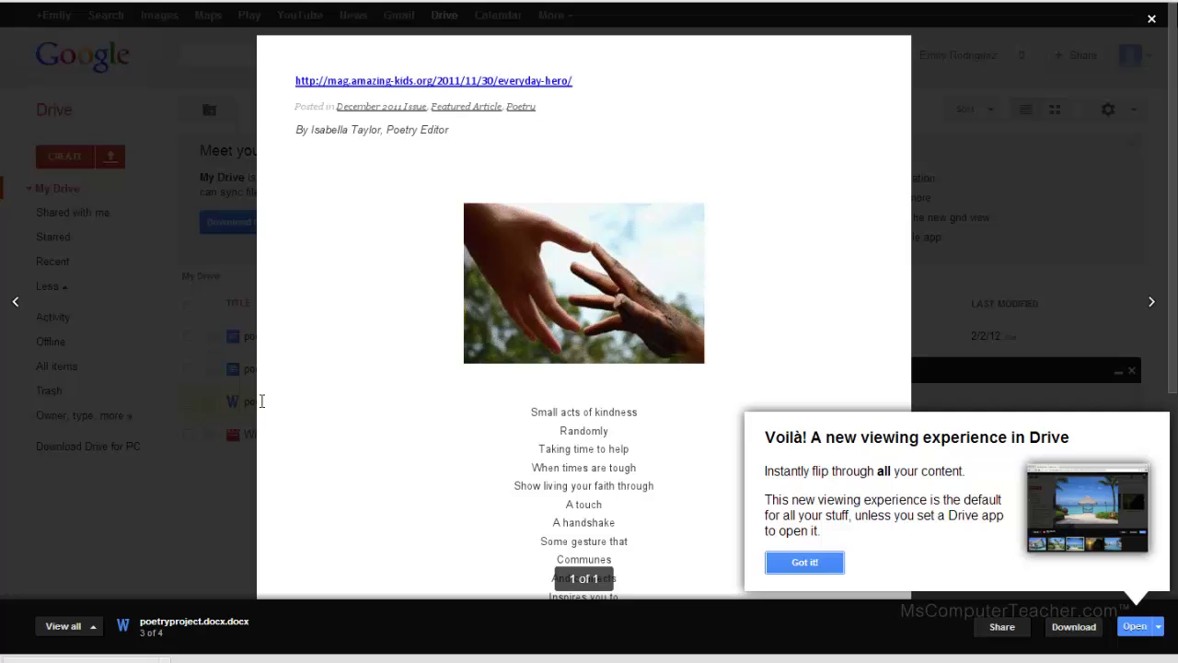
left_click(1152, 18)
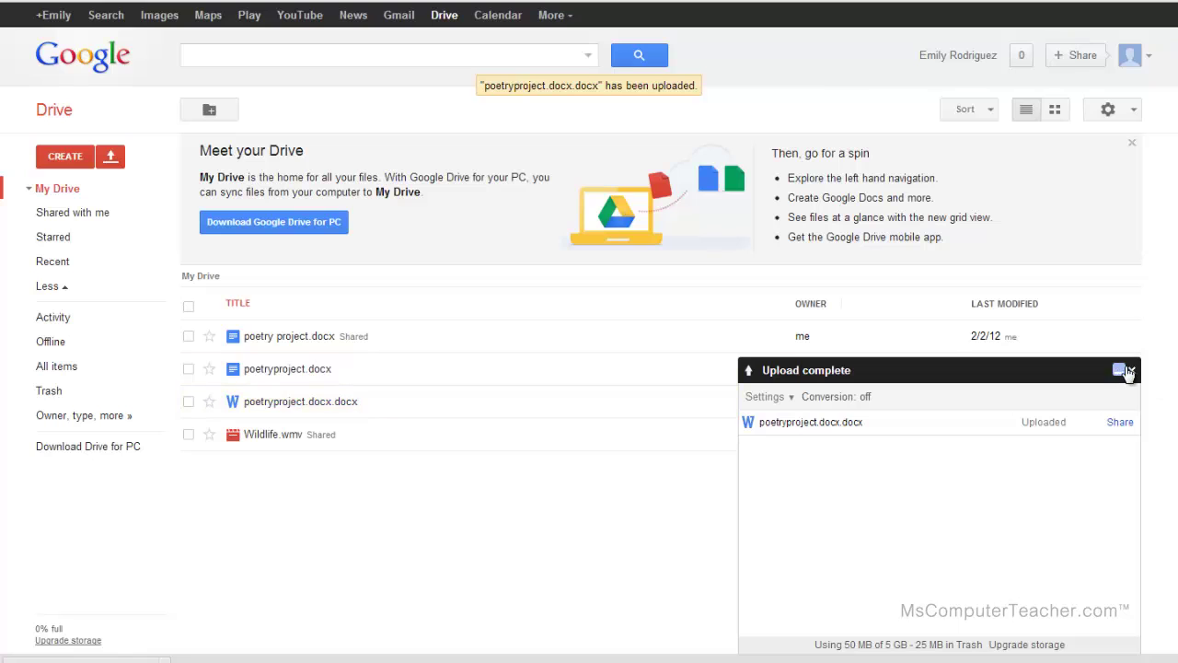
left_click(1132, 371)
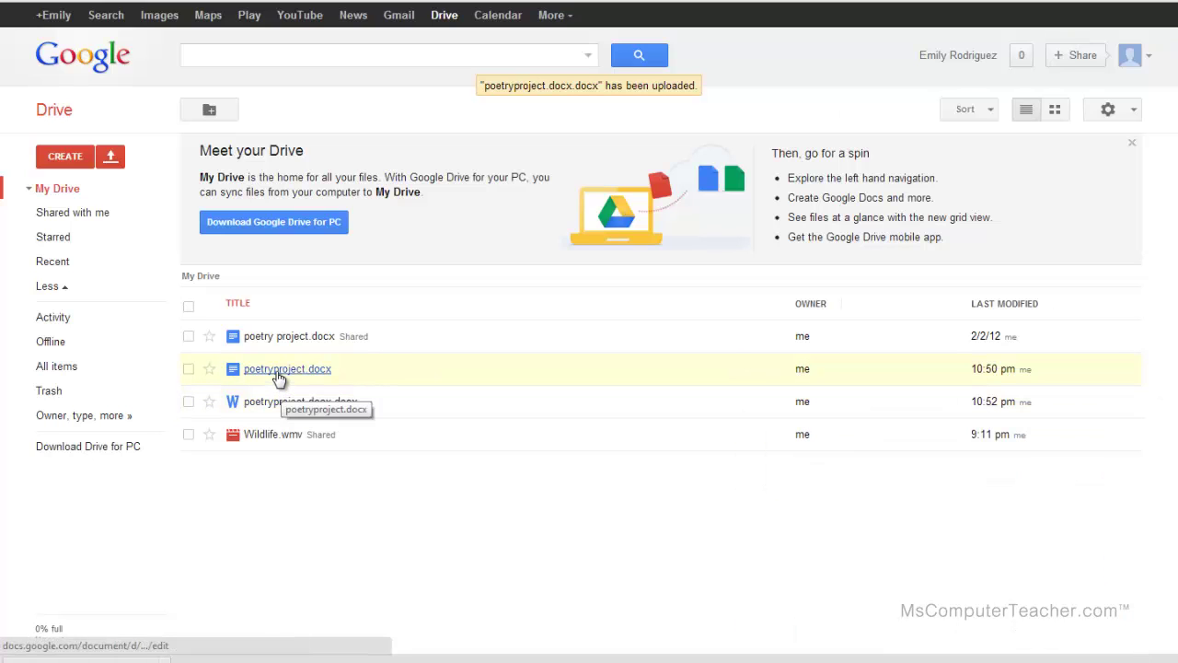
left_click(279, 377)
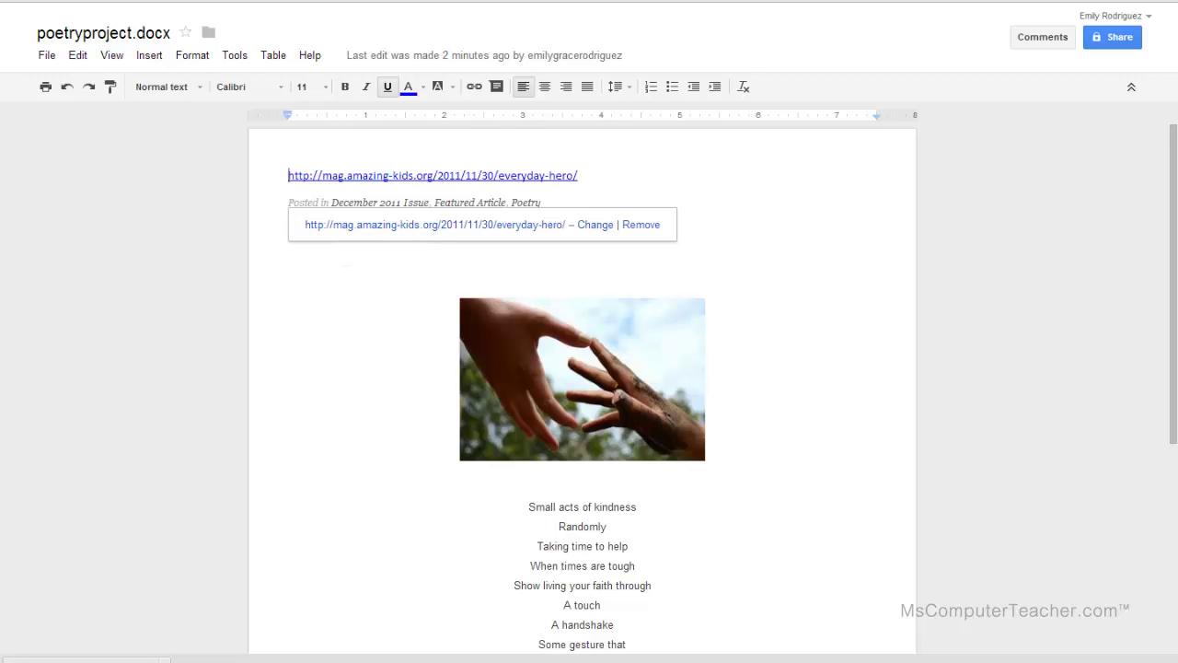
key("ctrl+w")
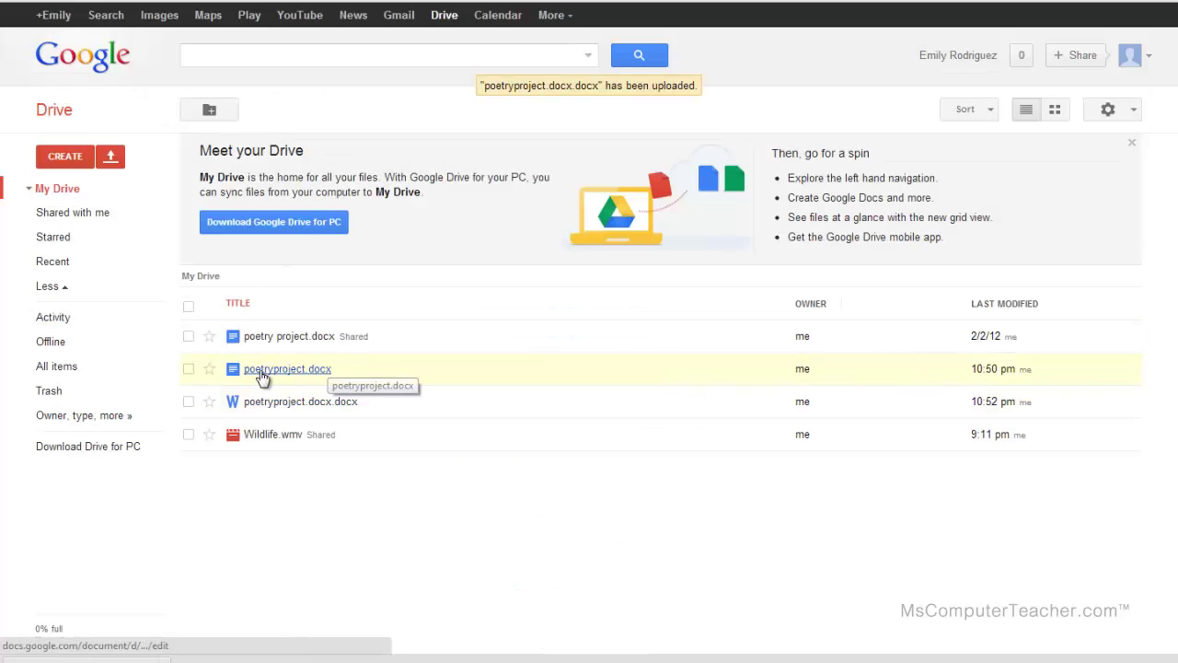
Select the converted poetryproject.docx in My Drive and look through the additional actions available for it.
left_click(188, 368)
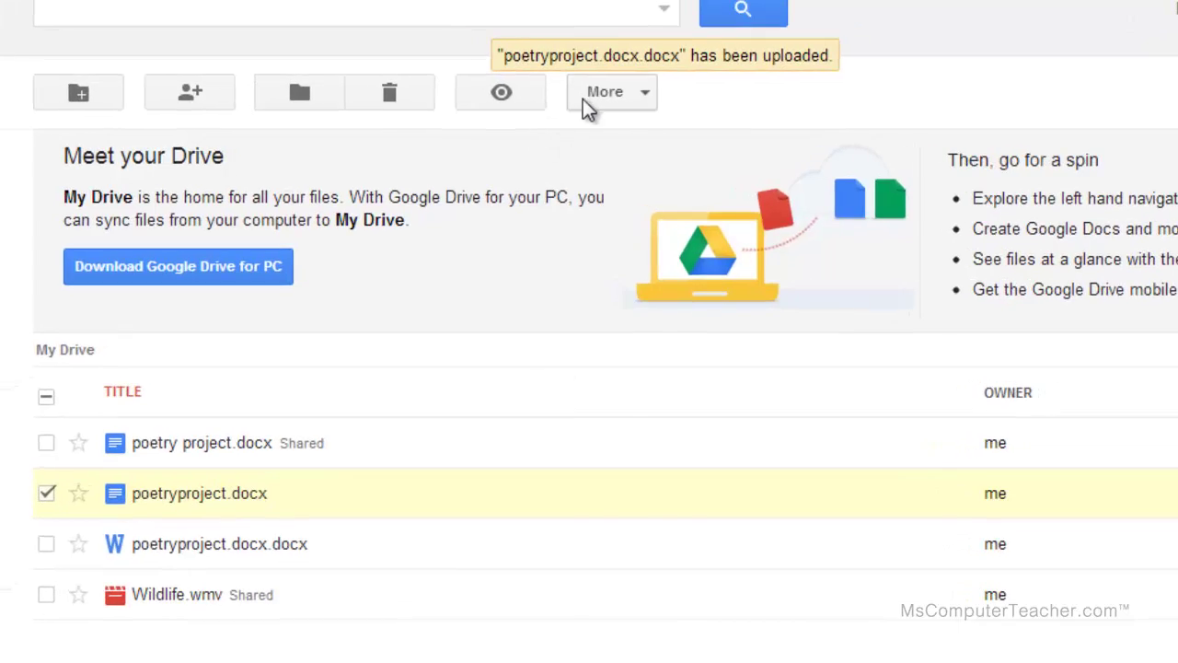
left_click(594, 98)
mouse_move(597, 274)
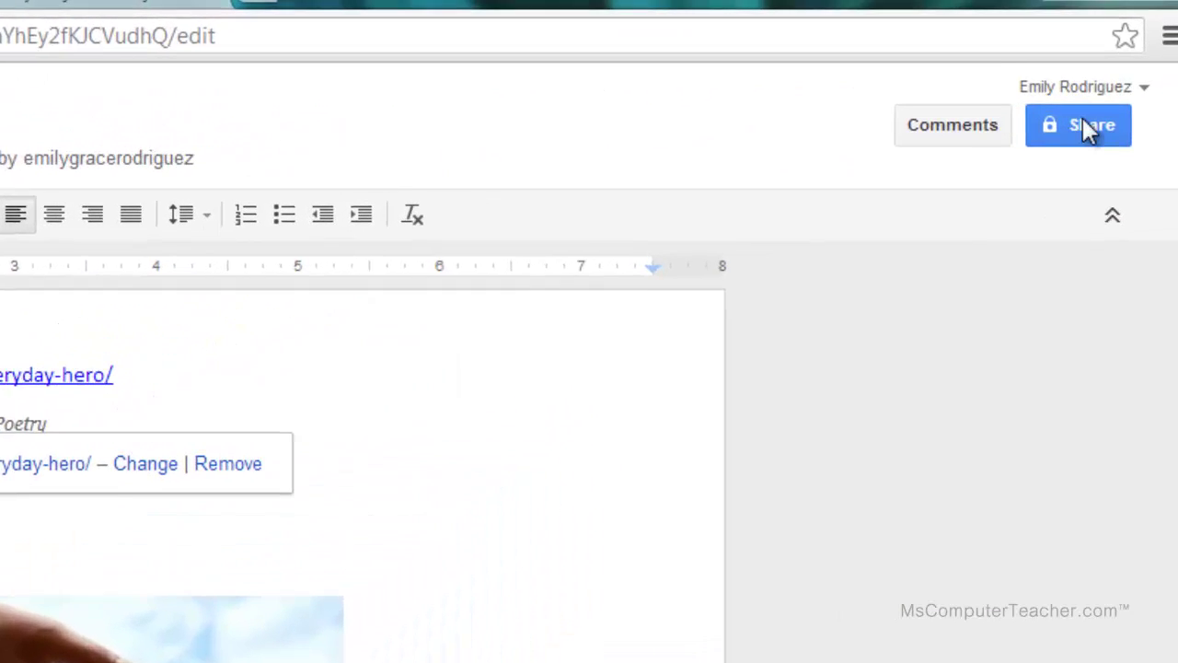
Change the visibility of the converted poetryproject.docx to Anyone with the link, with view access, and save it.
mouse_move(1082, 124)
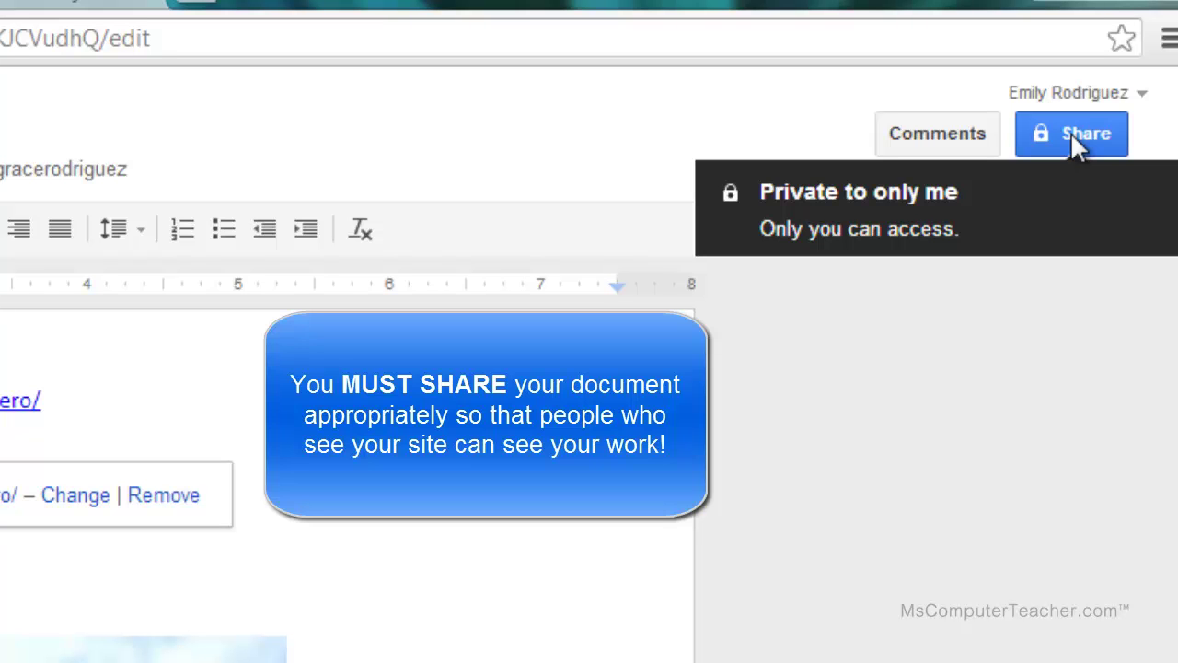
left_click(1070, 132)
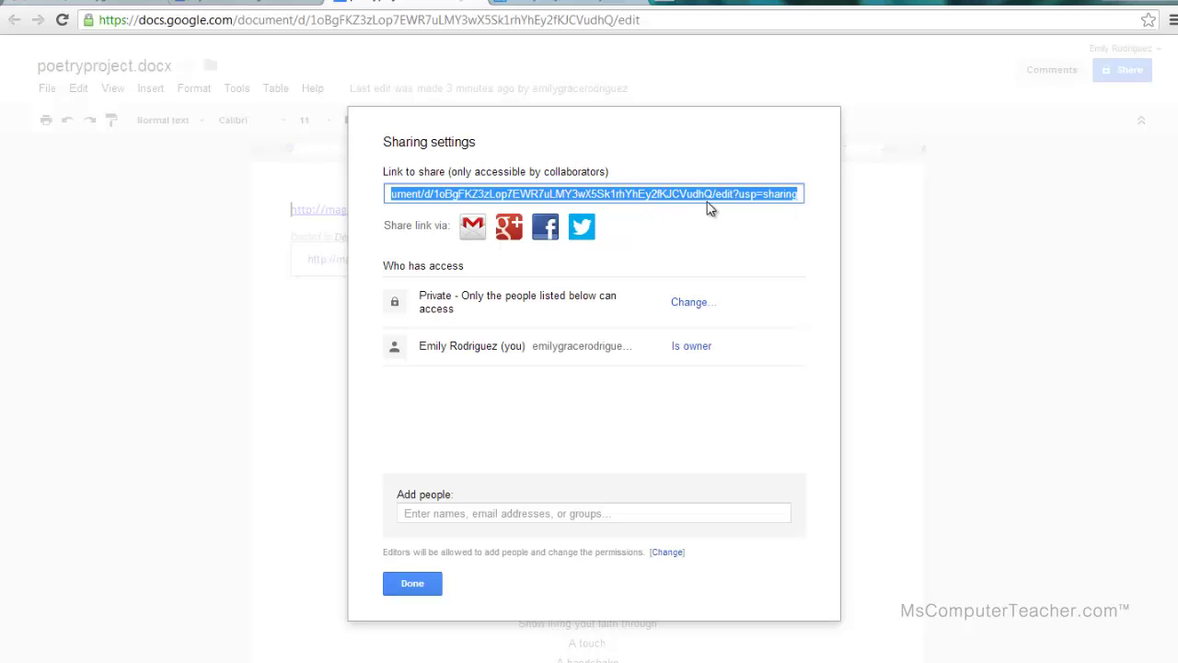
left_click(697, 309)
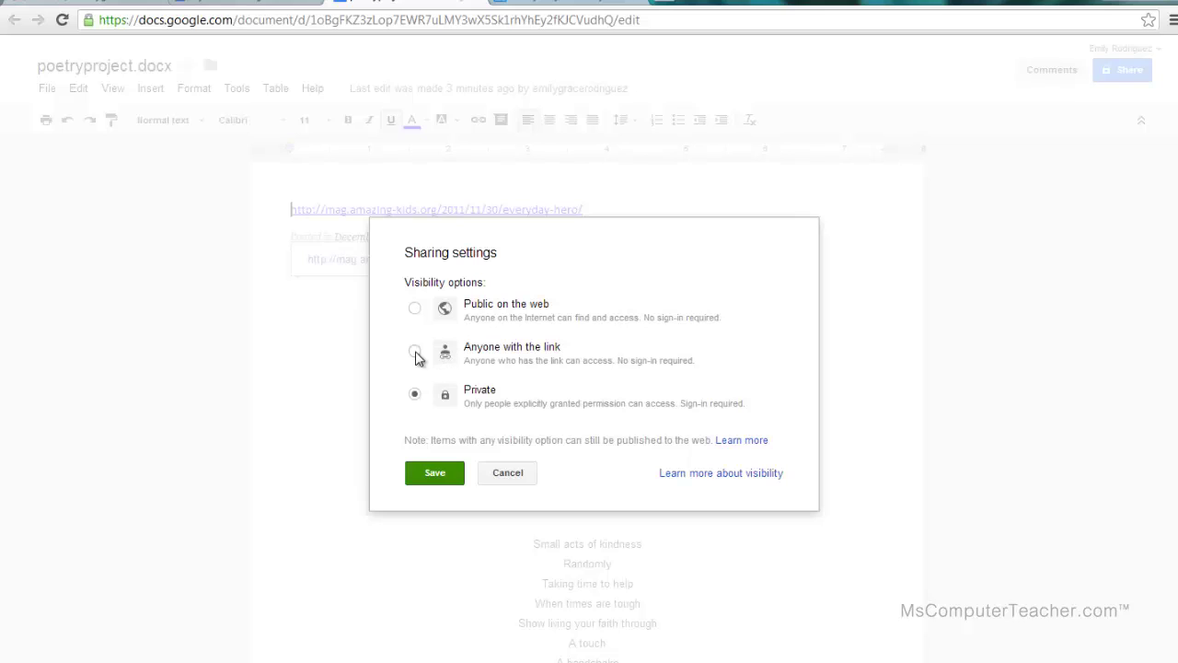
left_click(415, 353)
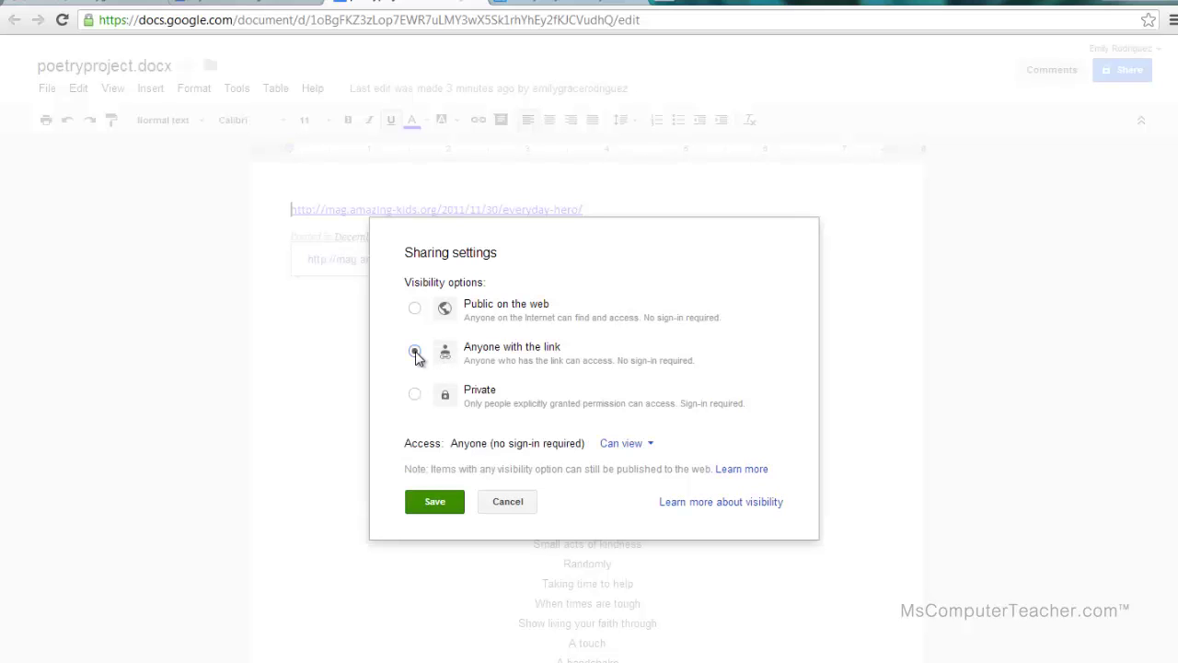
left_click(454, 502)
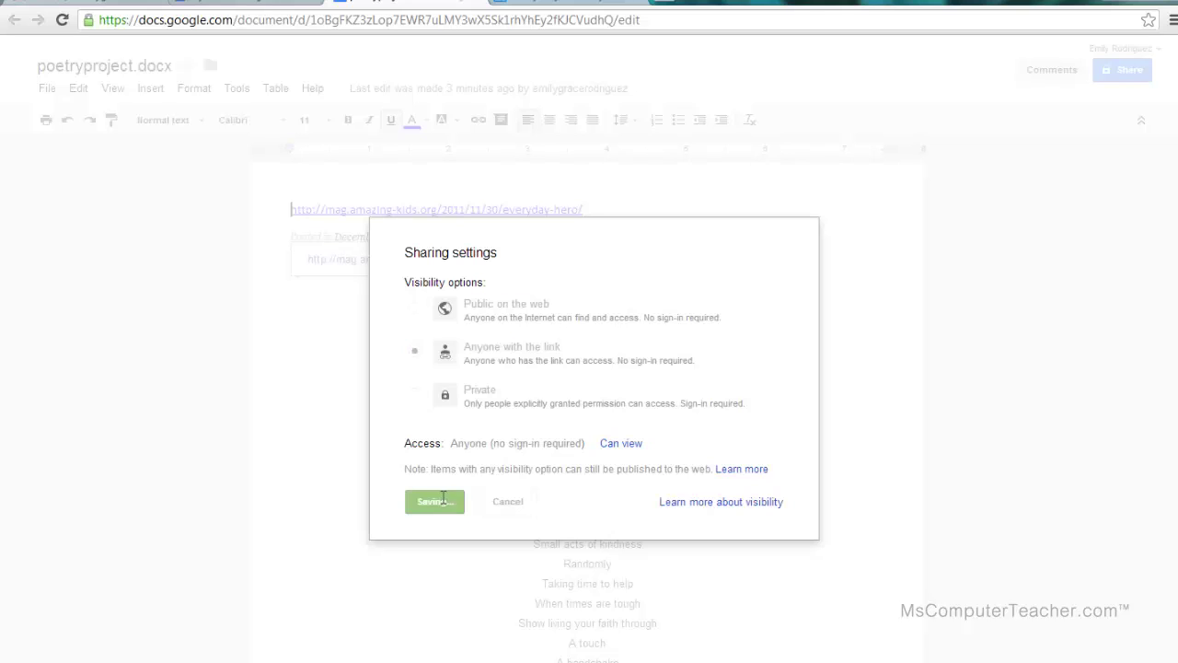
Look at the options for adding people to the document, cancel without adding anyone, and close the sharing settings.
left_click(452, 513)
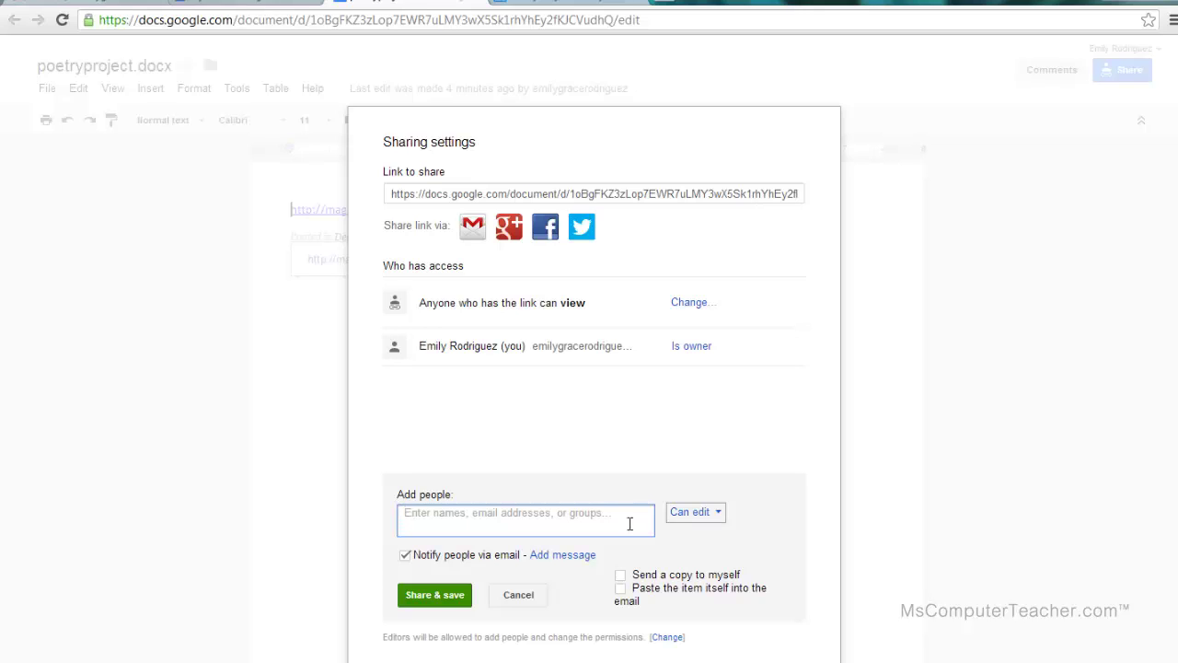
left_click(513, 596)
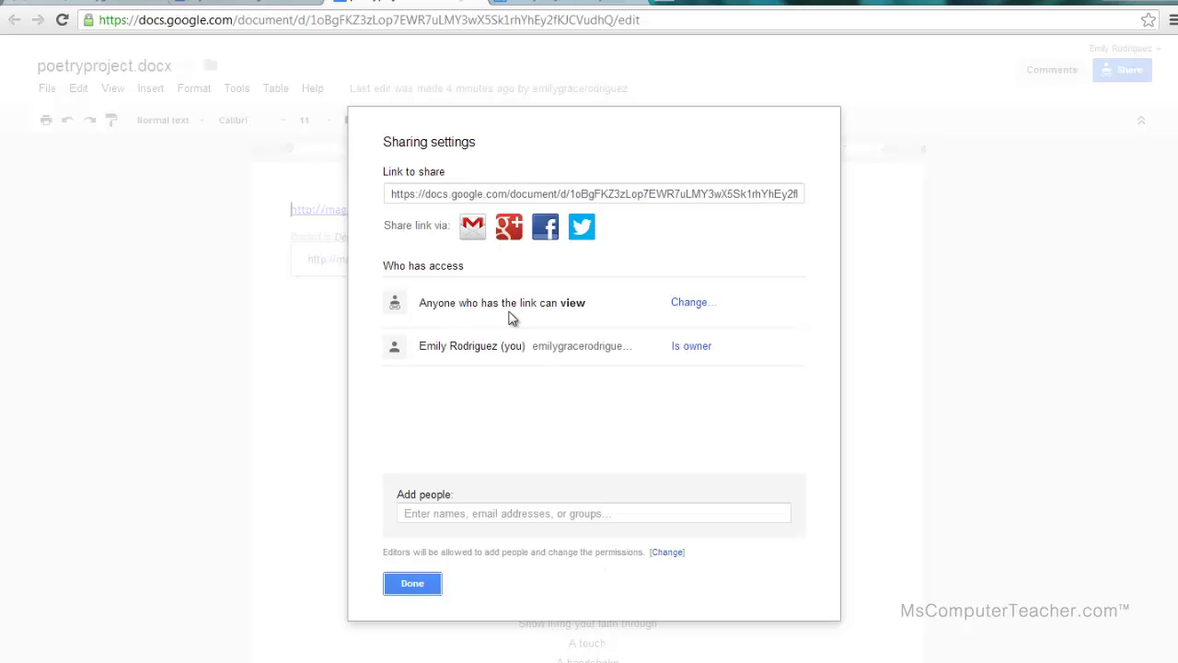
left_click(421, 585)
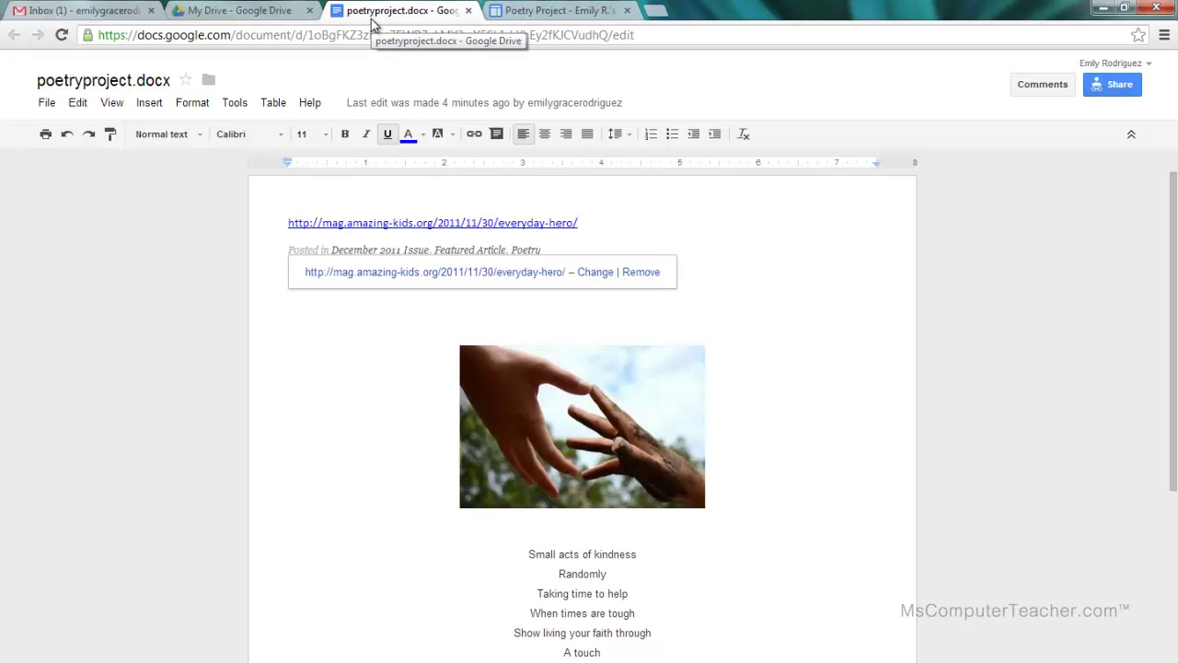
Open the portfolio site's Poetry Project page for editing and replace "(Coming Soon)" under Final Product with an empty line.
left_click(534, 10)
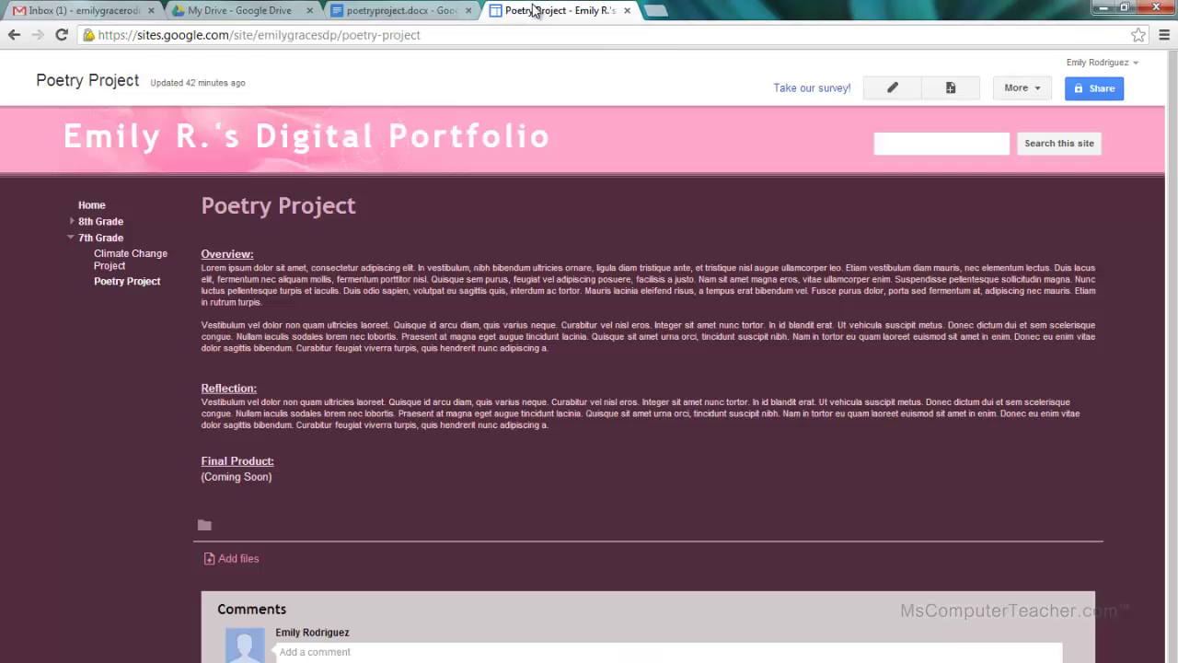
left_click(892, 92)
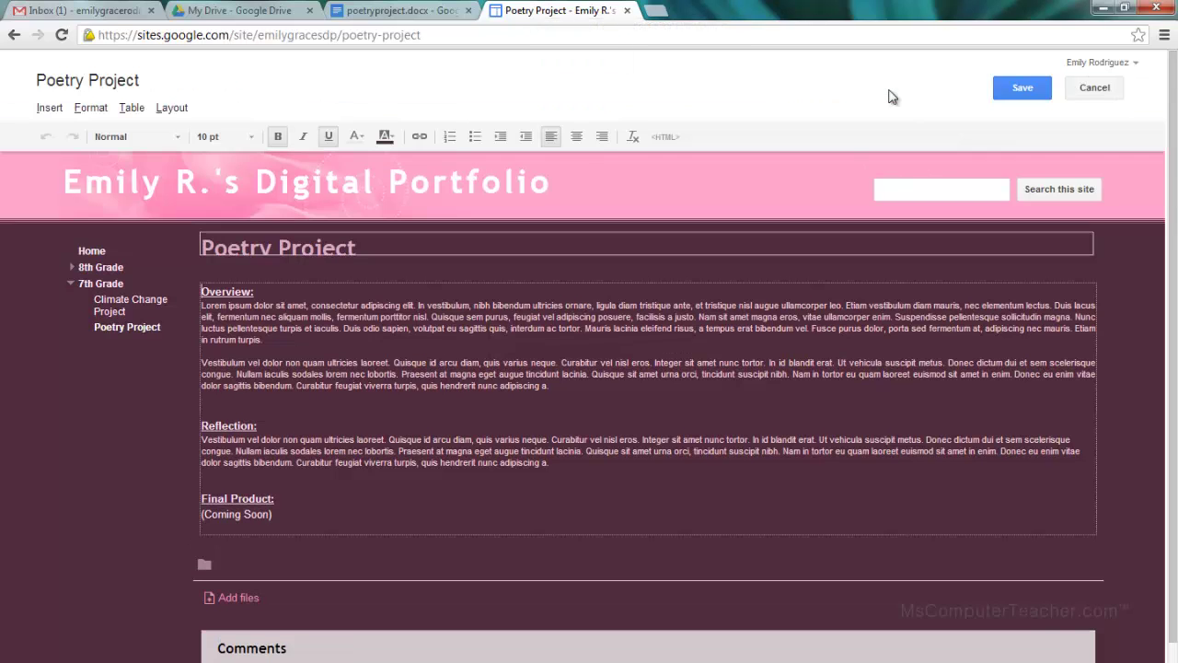
left_click(285, 518)
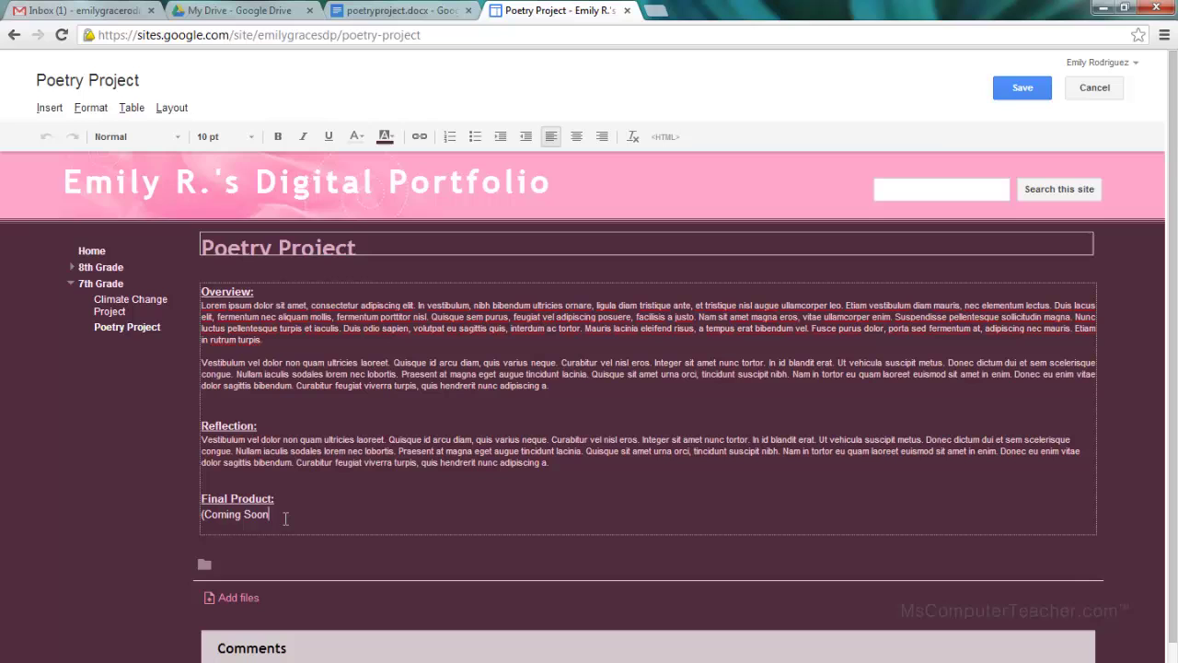
key("BackSpace")
key("BackSpace")
key("BackSpace")
key("BackSpace")
key("BackSpace")
key("BackSpace")
key("BackSpace")
key("BackSpace")
key("BackSpace")
key("BackSpace")
key("BackSpace")
key("BackSpace")
key("Return")
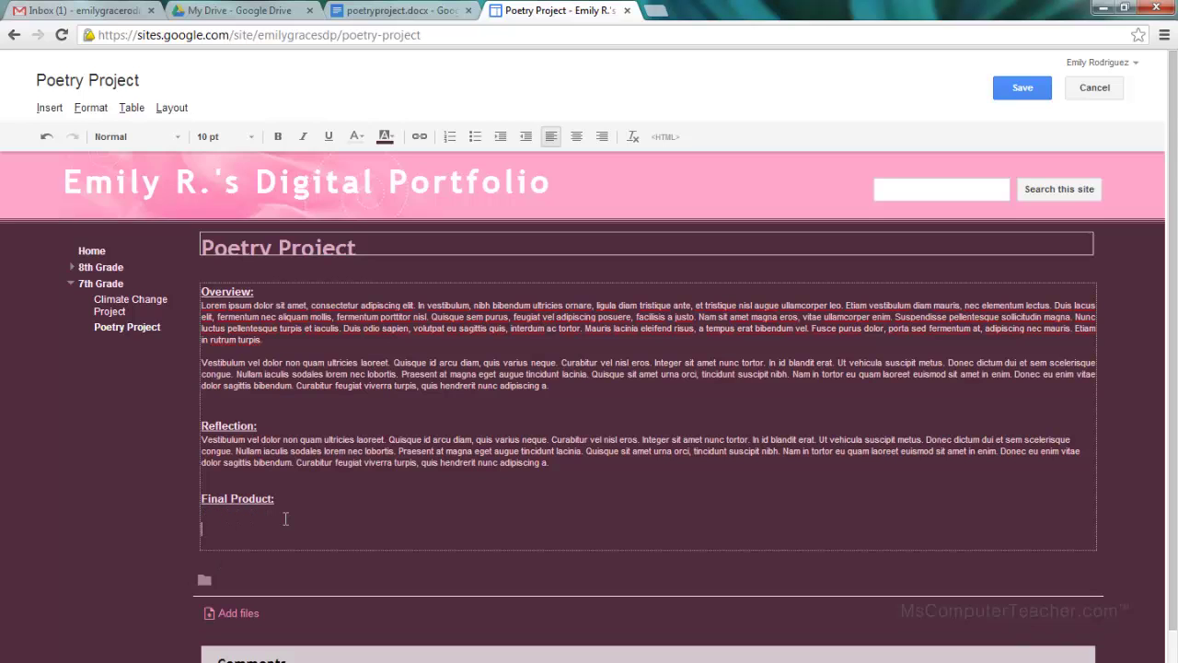
Choose the Google document poetryproject.docx for insertion below the Final Product heading.
left_click(49, 111)
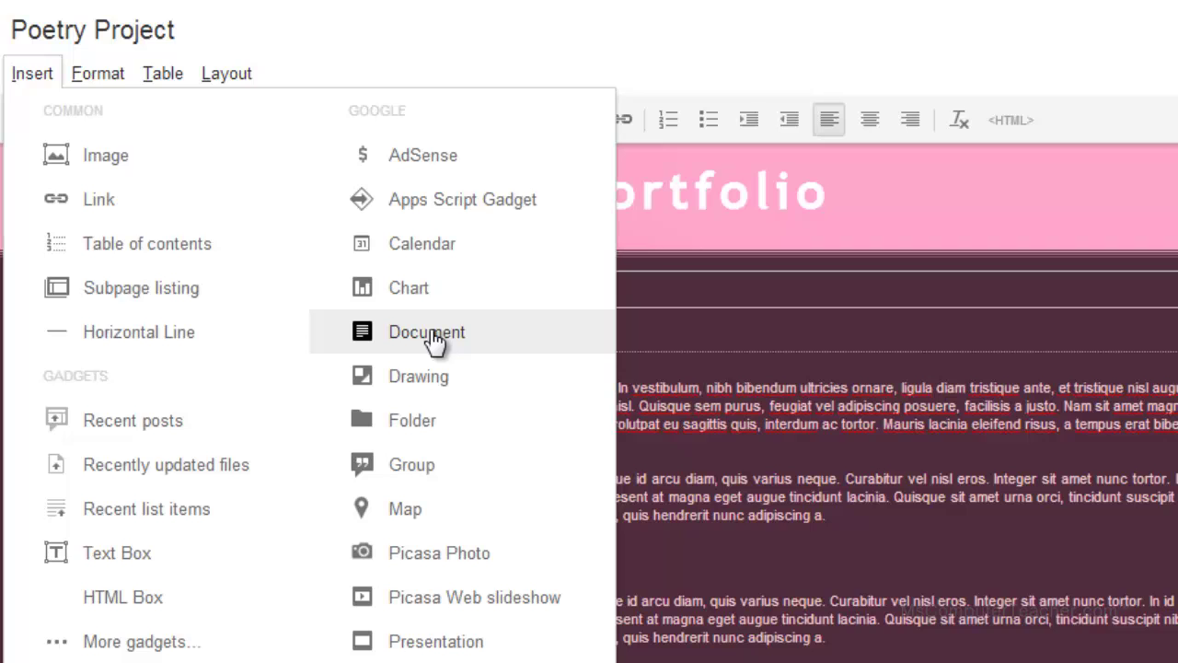
left_click(430, 336)
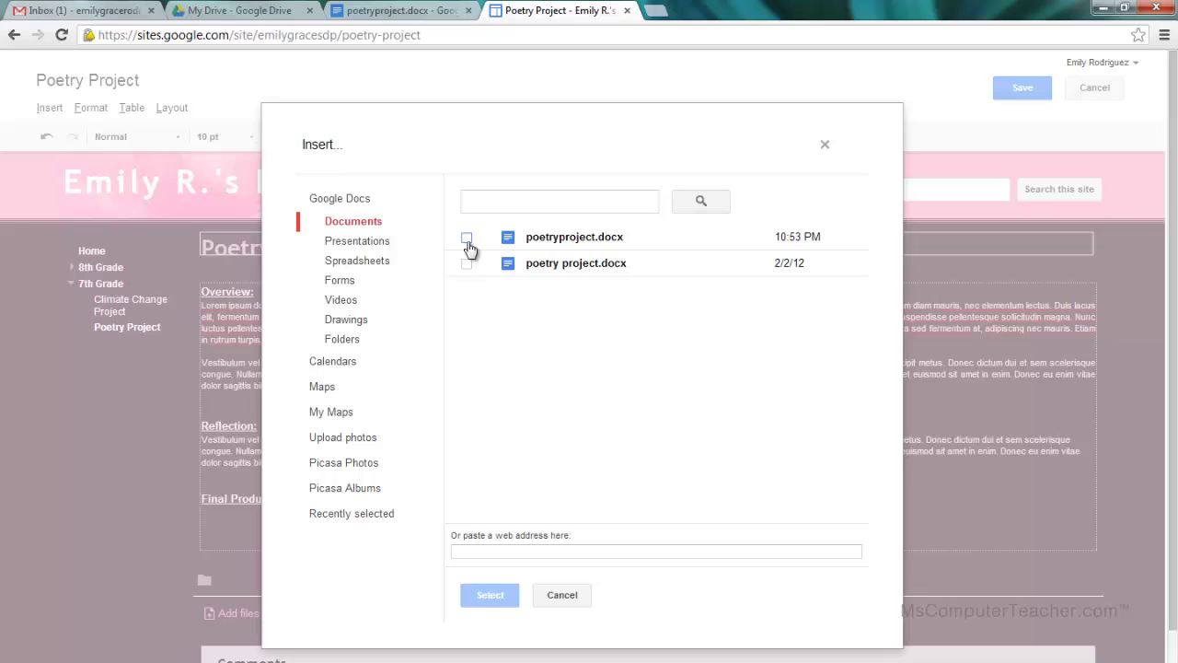
left_click(467, 238)
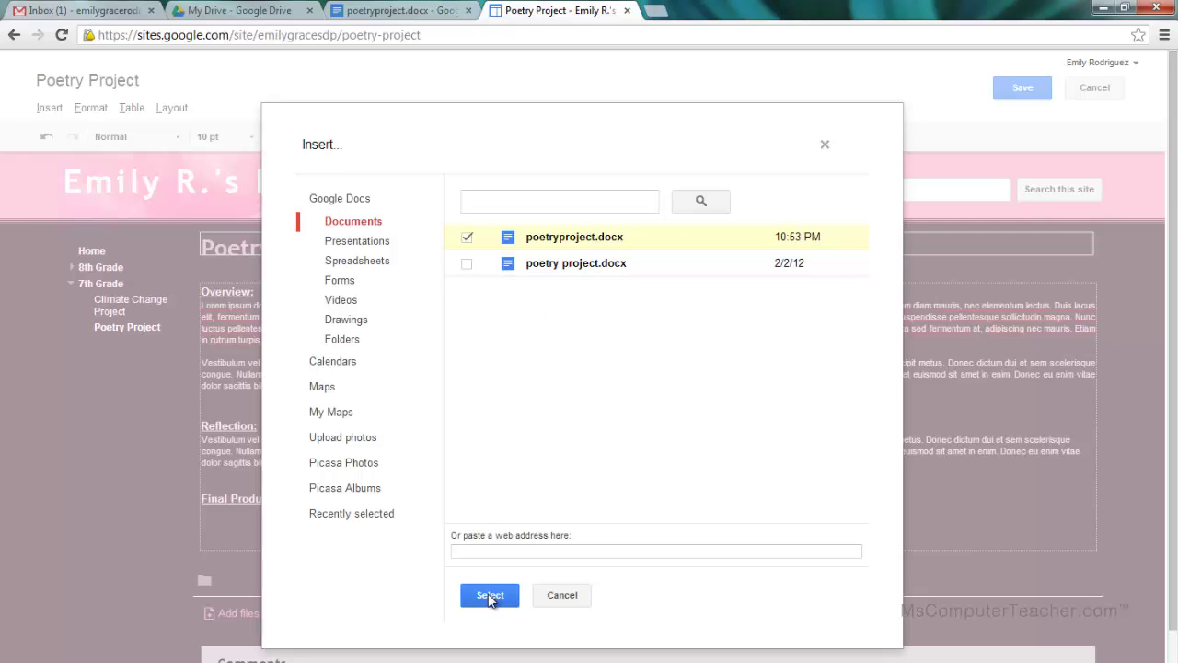
left_click(489, 595)
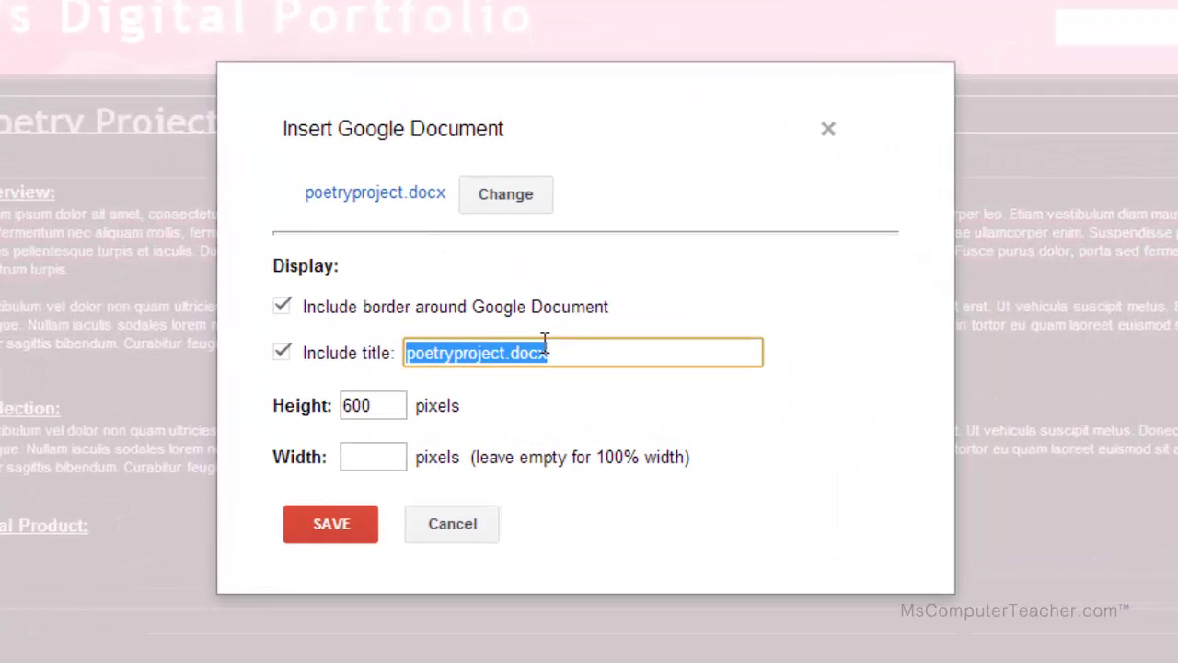
Insert the document with the title "Poetry Project" and a height of 800 pixels, and save the page.
key("BackSpace")
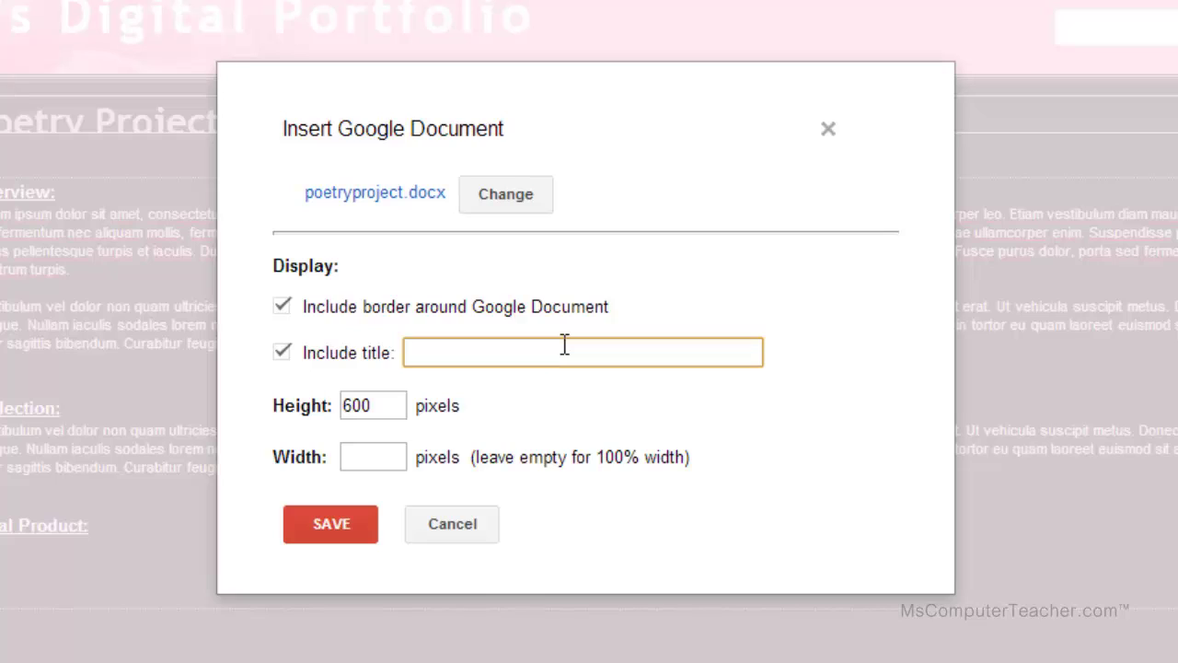
type("Poetry Project")
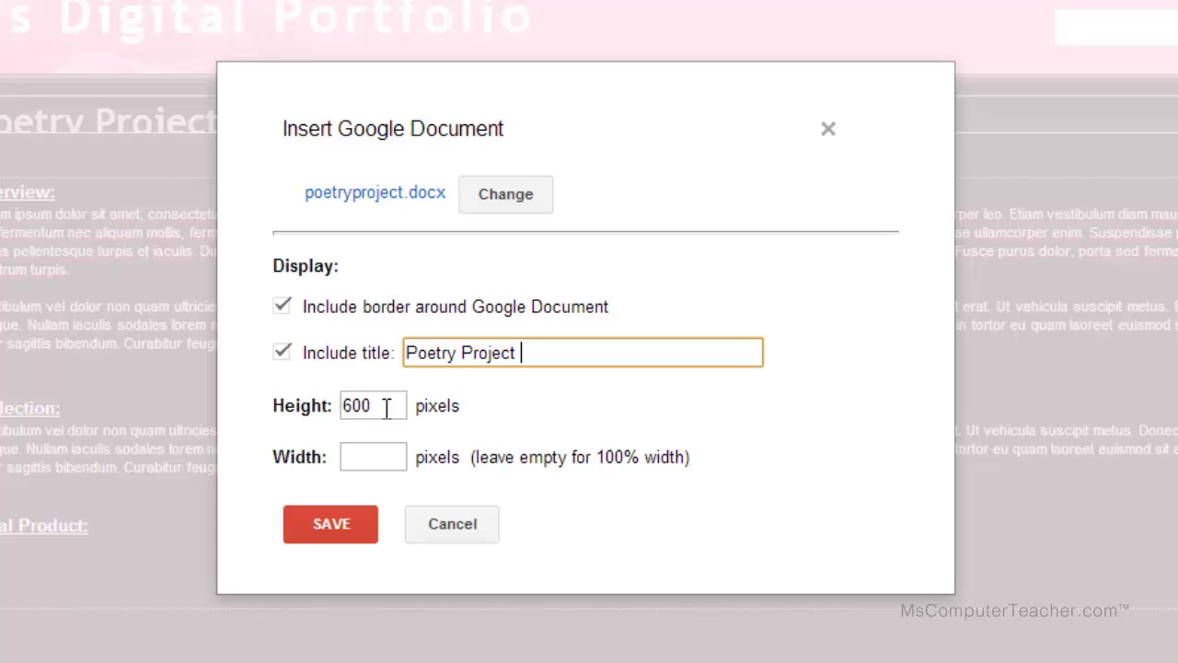
left_click(357, 410)
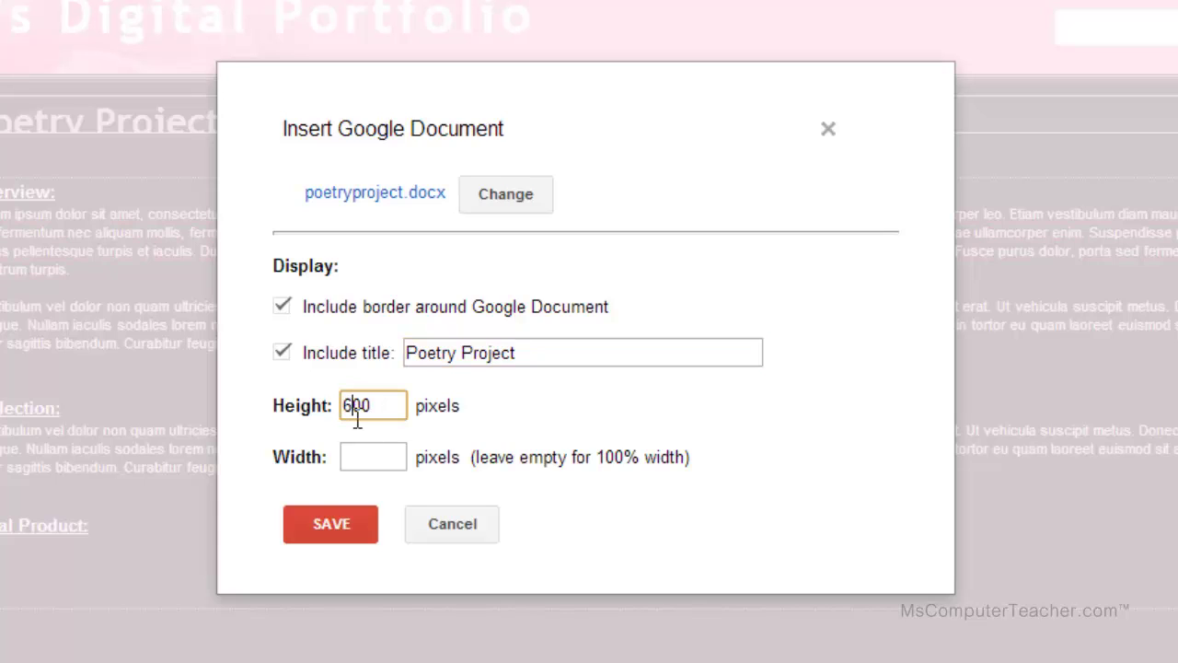
key("BackSpace")
type("8")
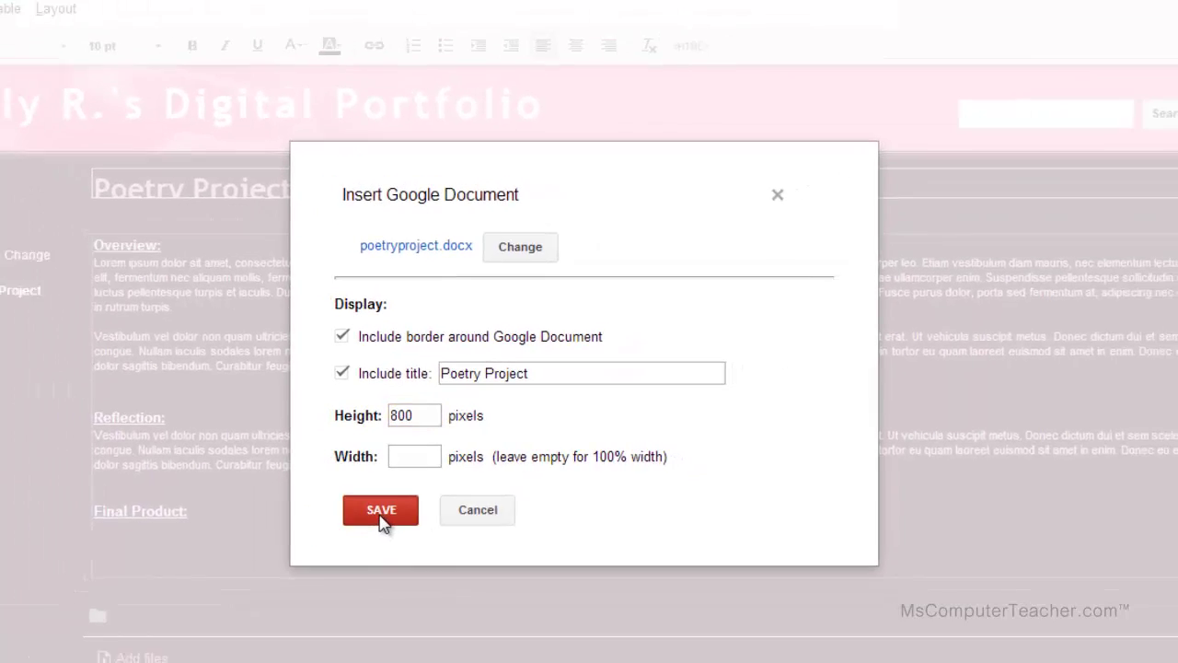
left_click(329, 534)
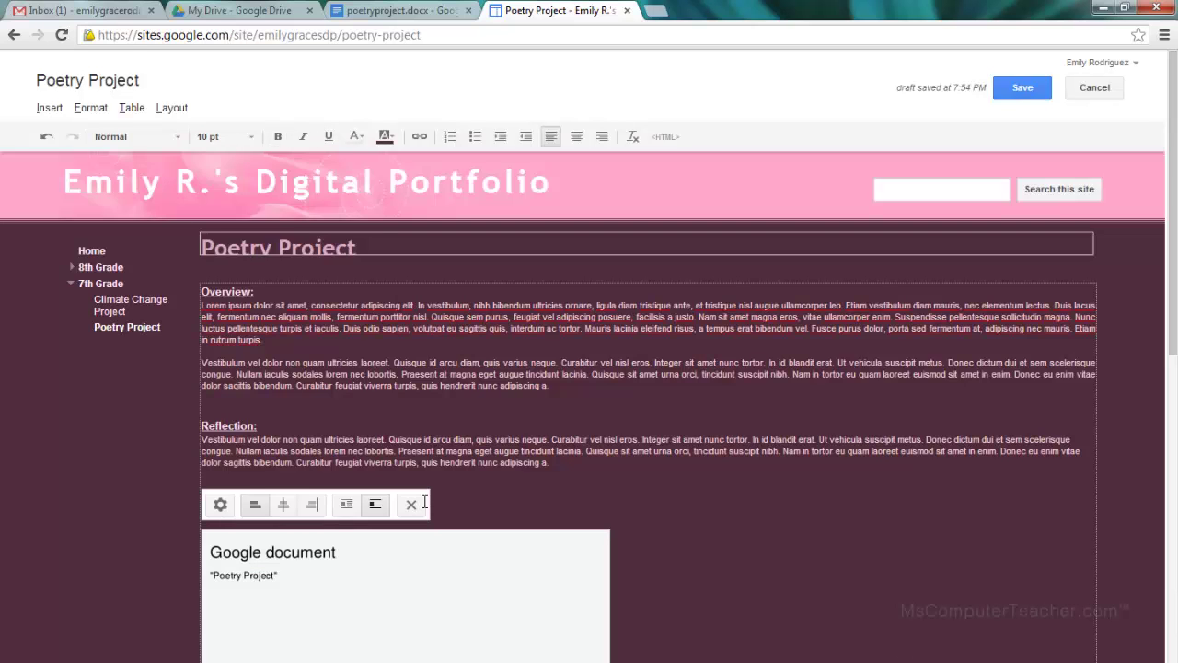
scroll(424, 501, "down", 2)
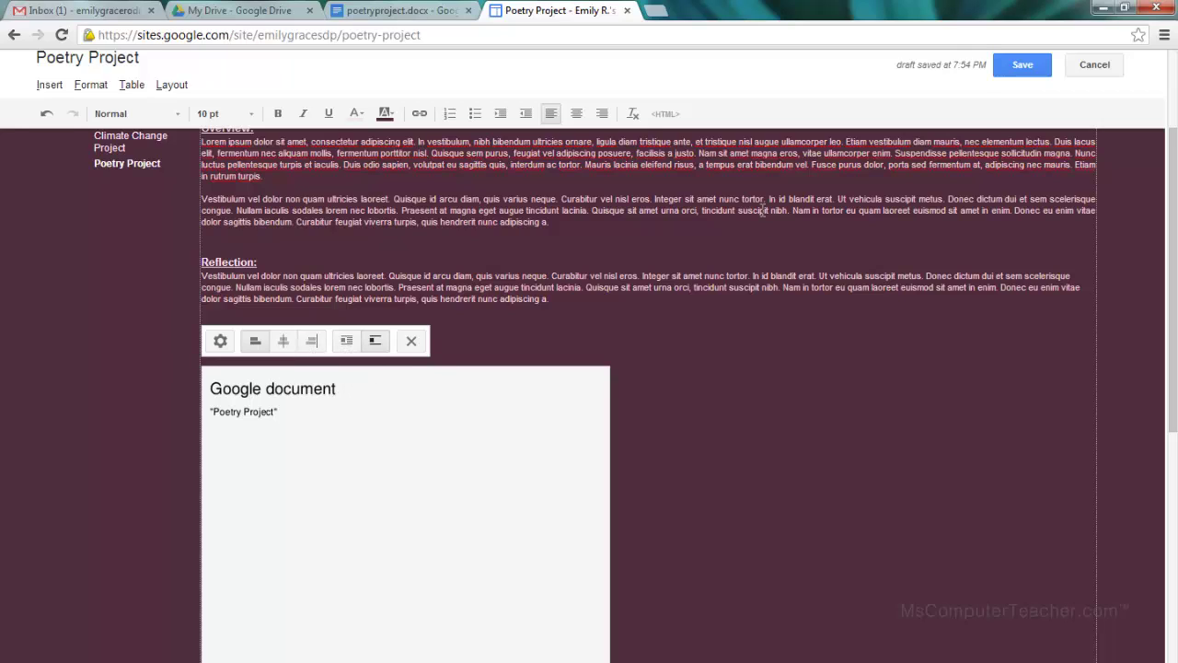
left_click(1028, 73)
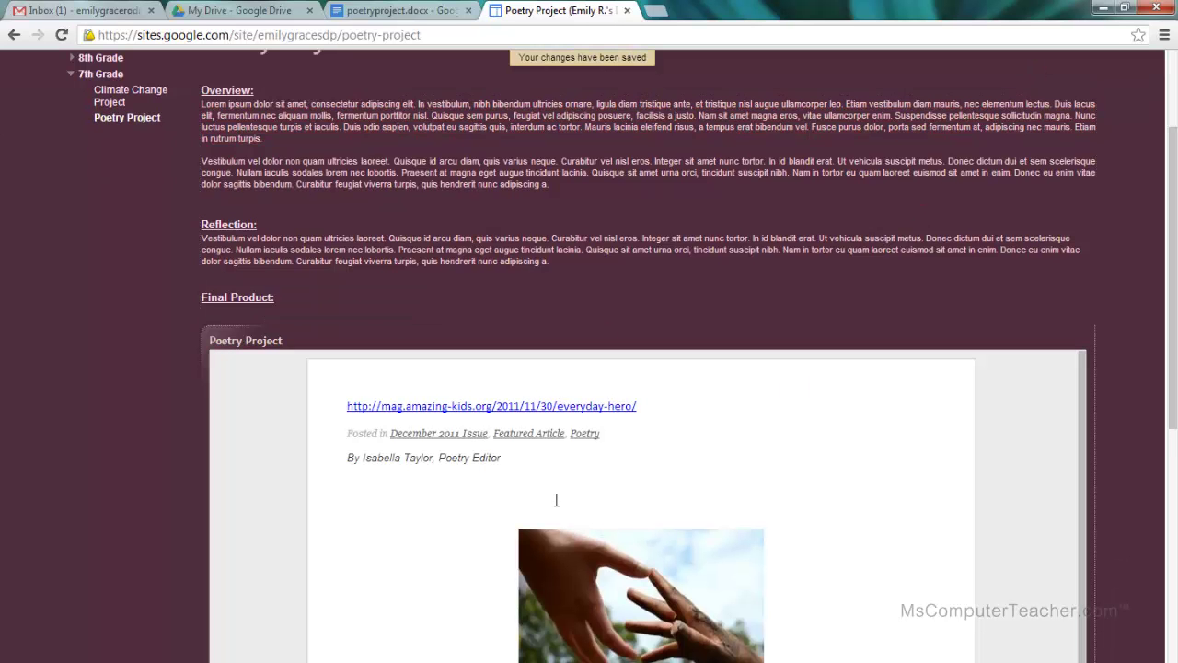
Examine how the embedded poetry document fits on the saved page, from its link and photo down to the poem's last line.
scroll(835, 436, "down", 10)
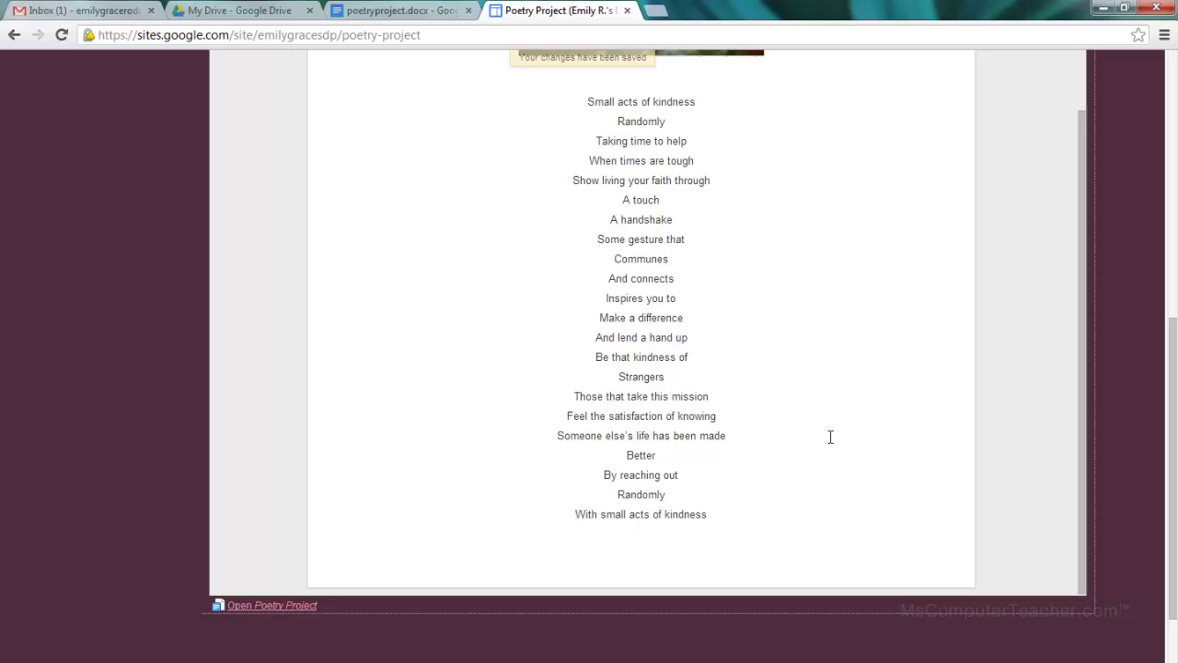
scroll(831, 436, "up", 8)
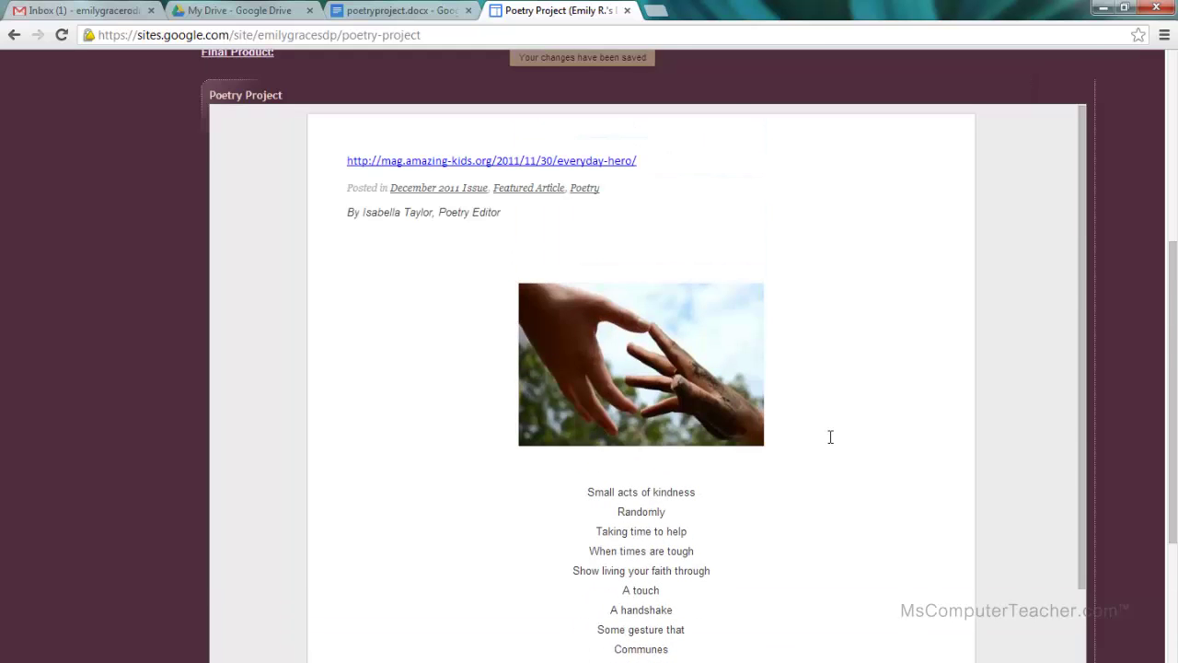
scroll(831, 436, "down", 6)
scroll(831, 437, "up", 9)
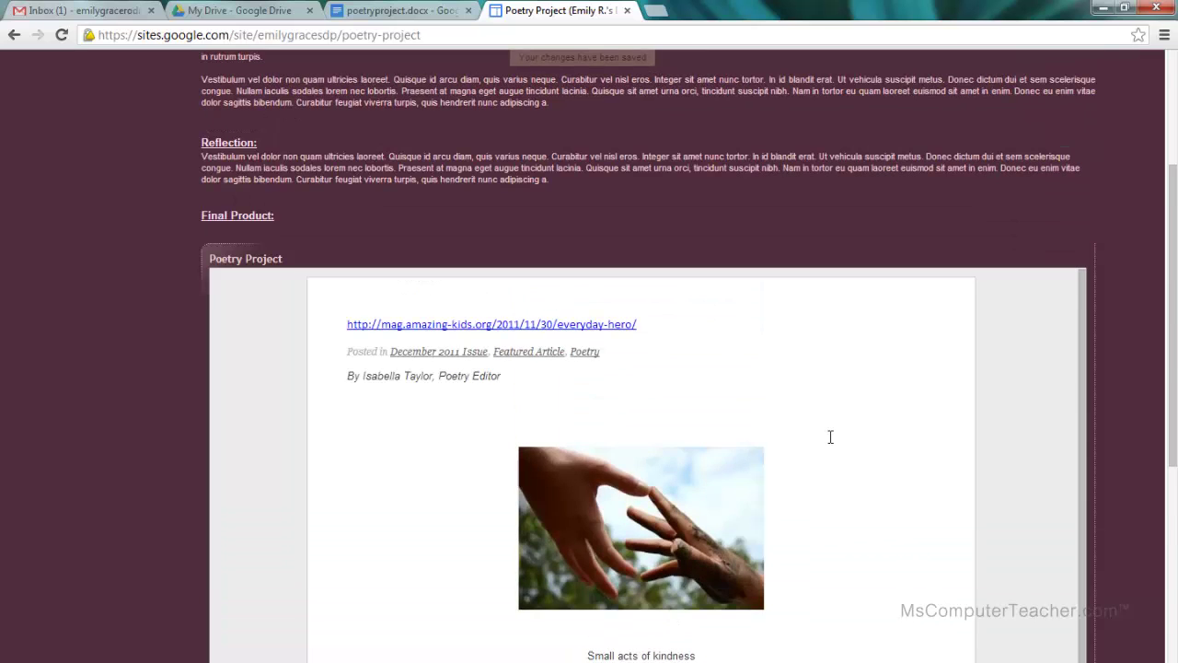
scroll(830, 436, "down", 8)
scroll(830, 437, "up", 4)
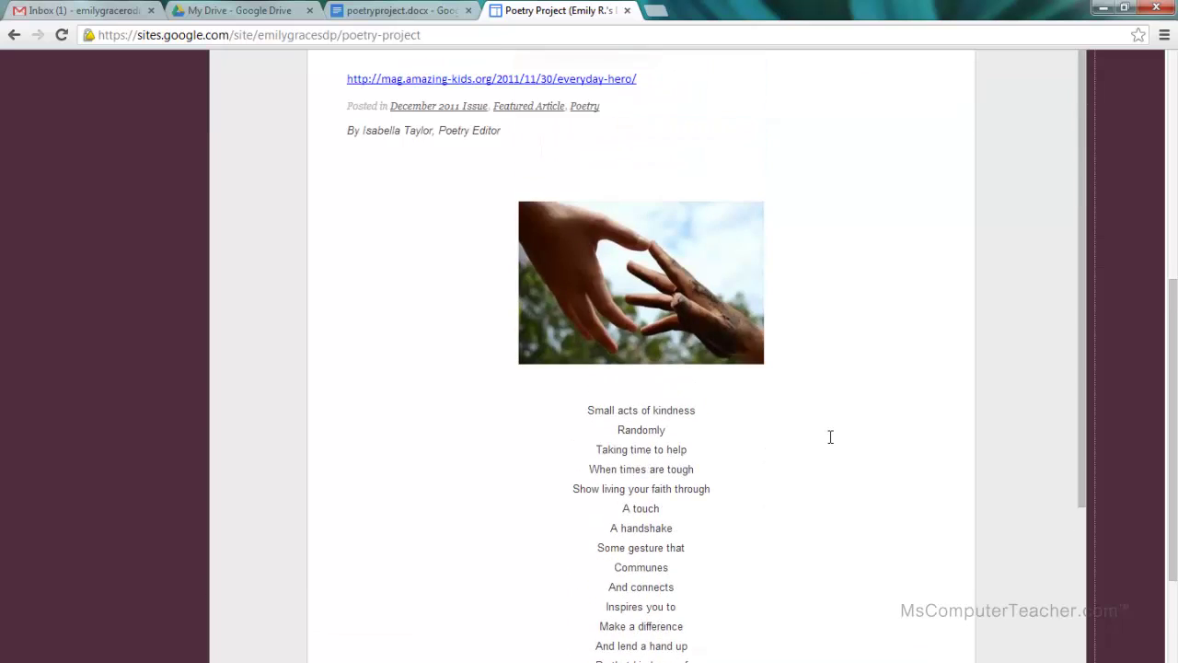
scroll(830, 437, "down", 3)
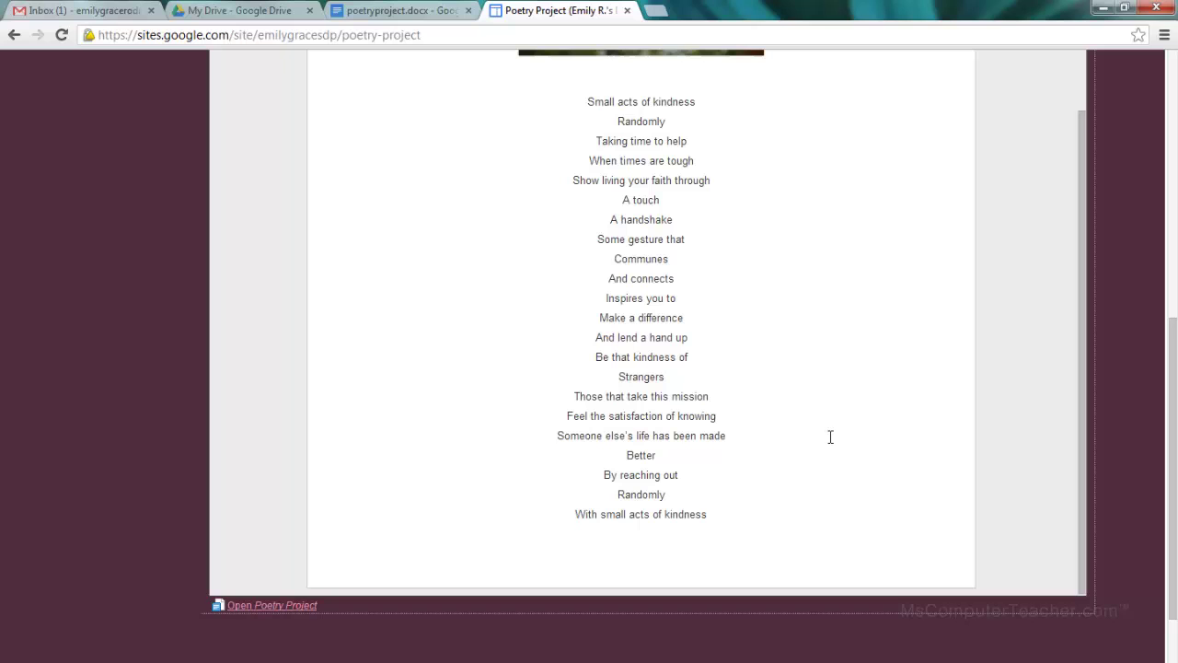
scroll(831, 437, "up", 6)
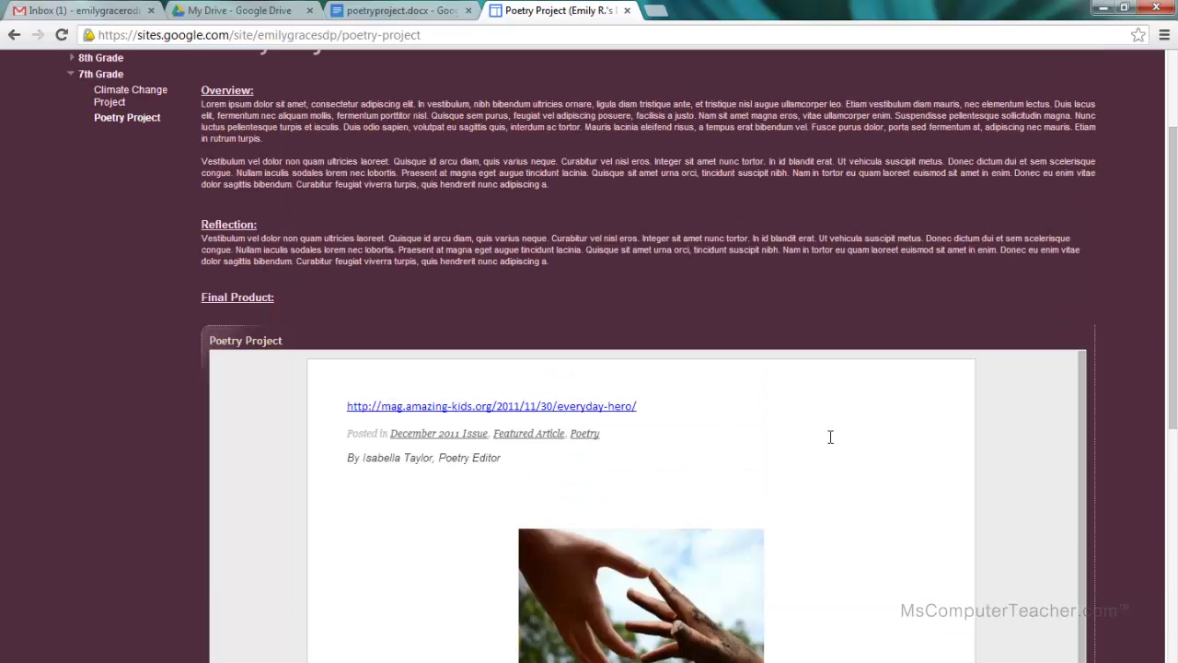
scroll(831, 436, "up", 2)
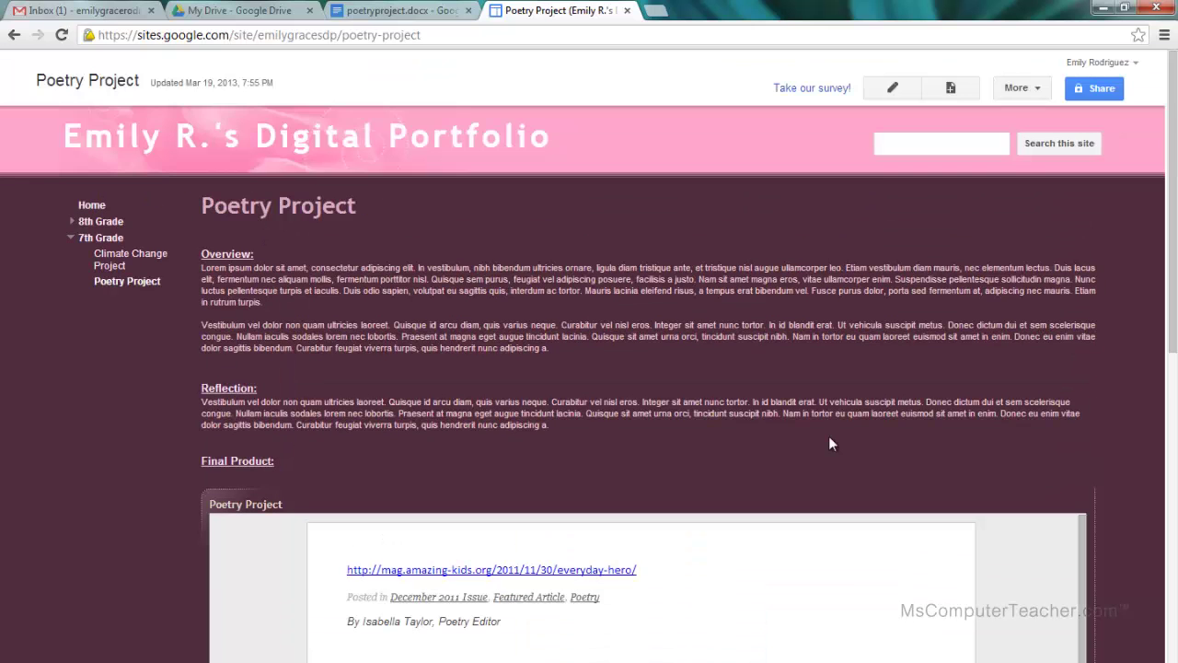
Edit the page again, set the embedded document's height to 1100 pixels, and save the changes.
left_click(882, 93)
scroll(371, 529, "down", 4)
left_click(357, 520)
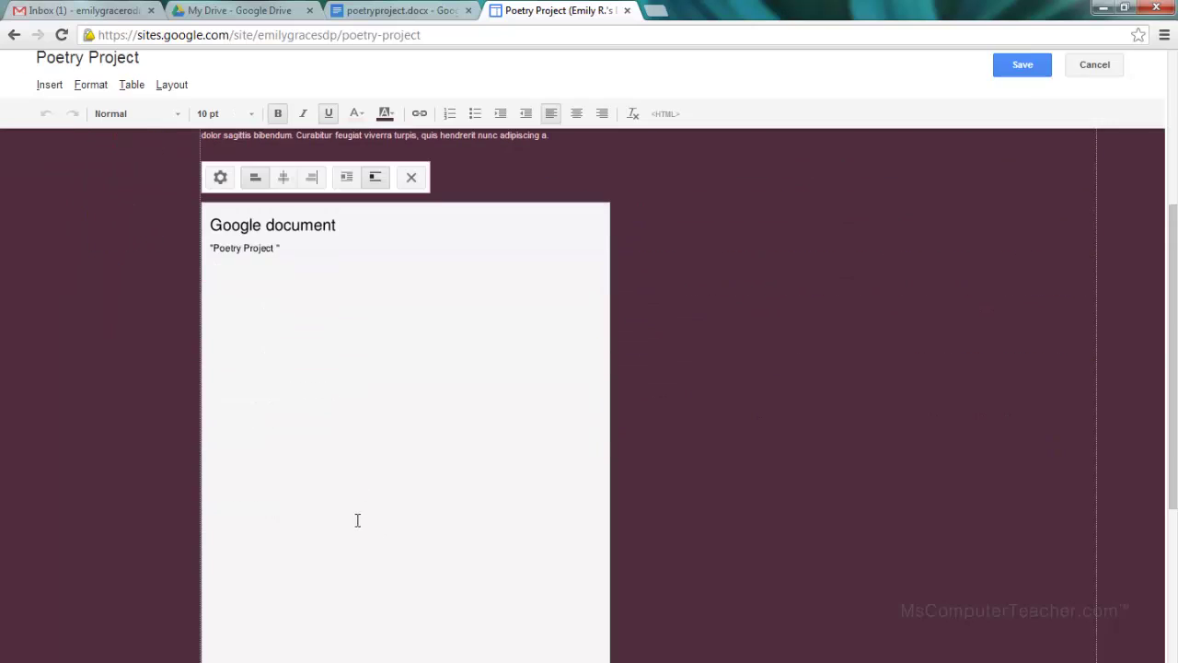
scroll(357, 520, "down", 2)
scroll(334, 413, "up", 3)
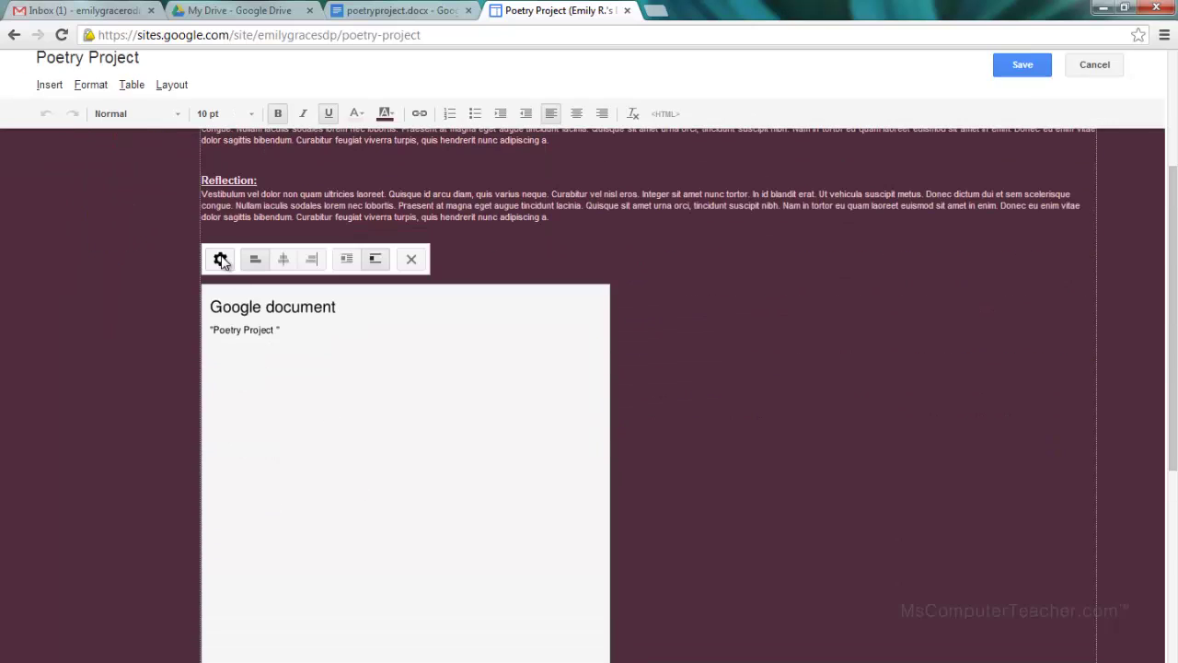
left_click(221, 260)
left_click_drag(461, 423, 422, 419)
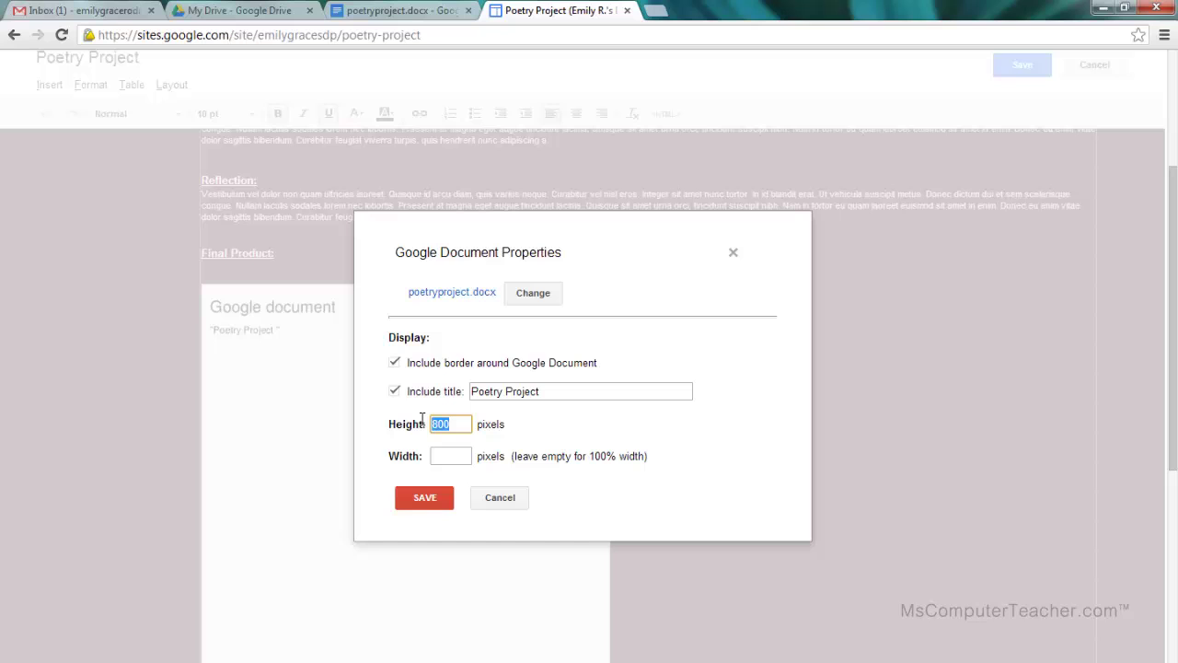
type("1100")
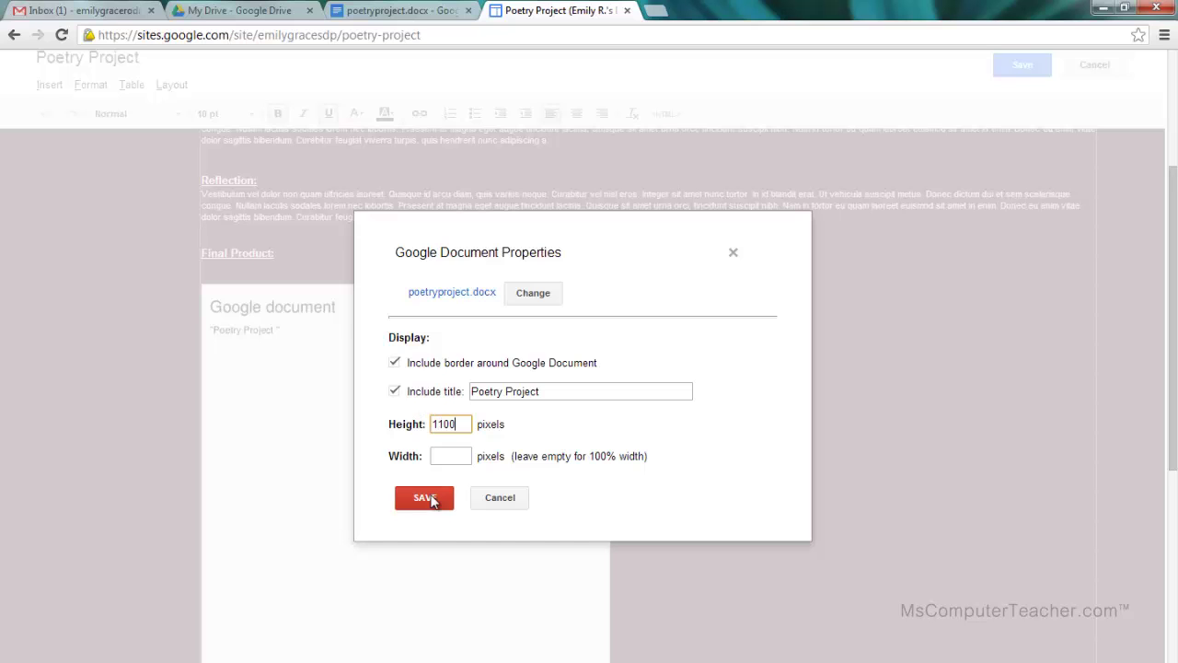
left_click(431, 499)
left_click(1023, 66)
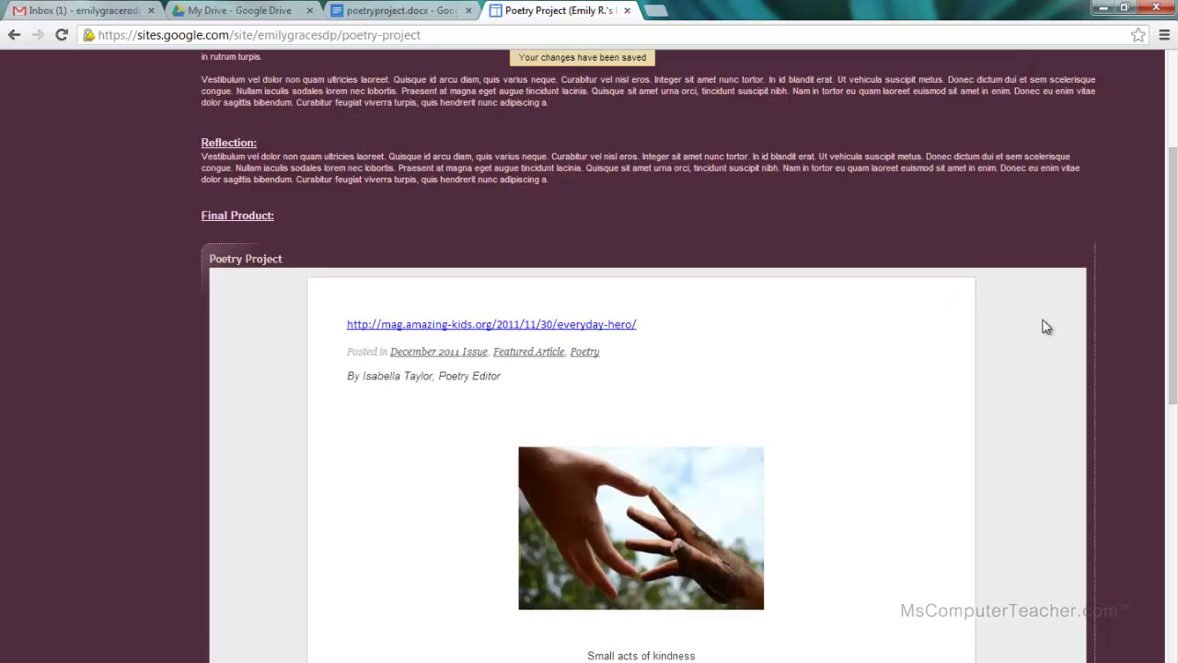
Check the full length of the resized document on the page and view poetryproject.docx in My Drive before returning to the page.
scroll(1034, 344, "down", 8)
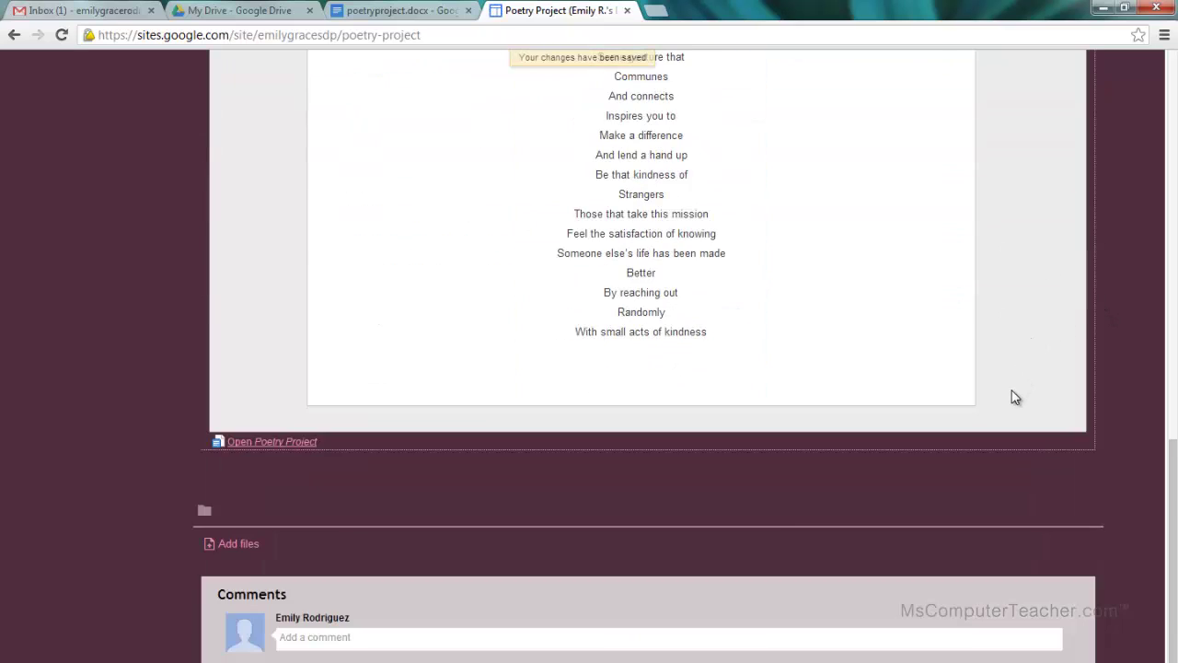
scroll(1015, 397, "up", 6)
scroll(1016, 397, "down", 4)
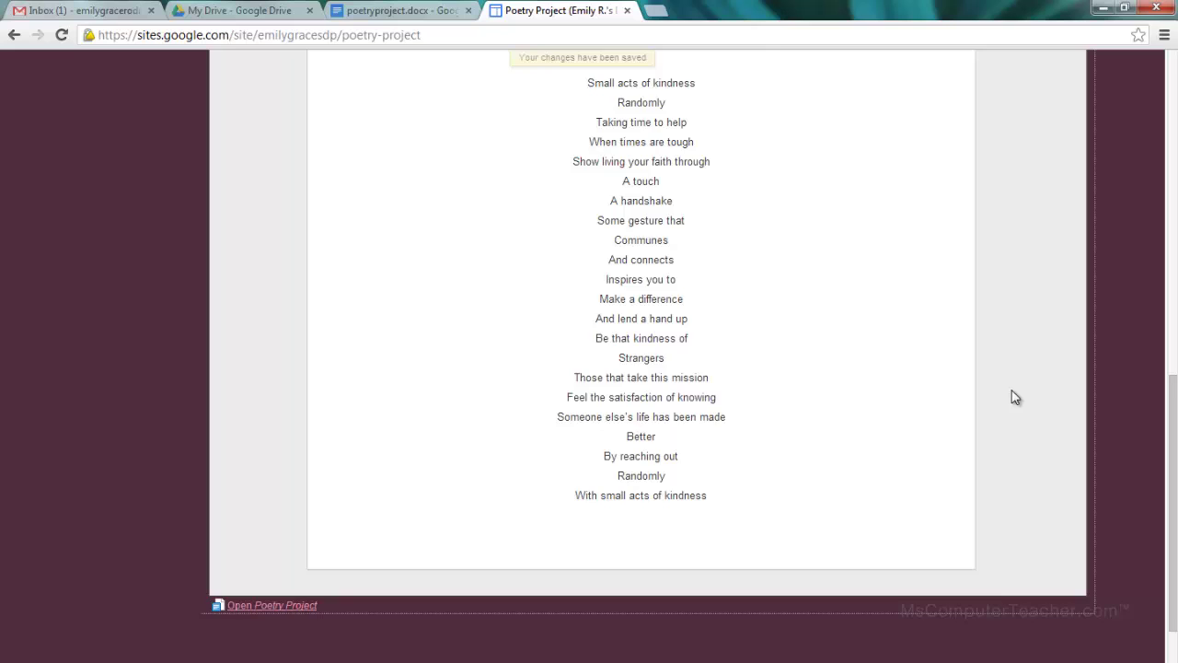
scroll(1015, 397, "up", 5)
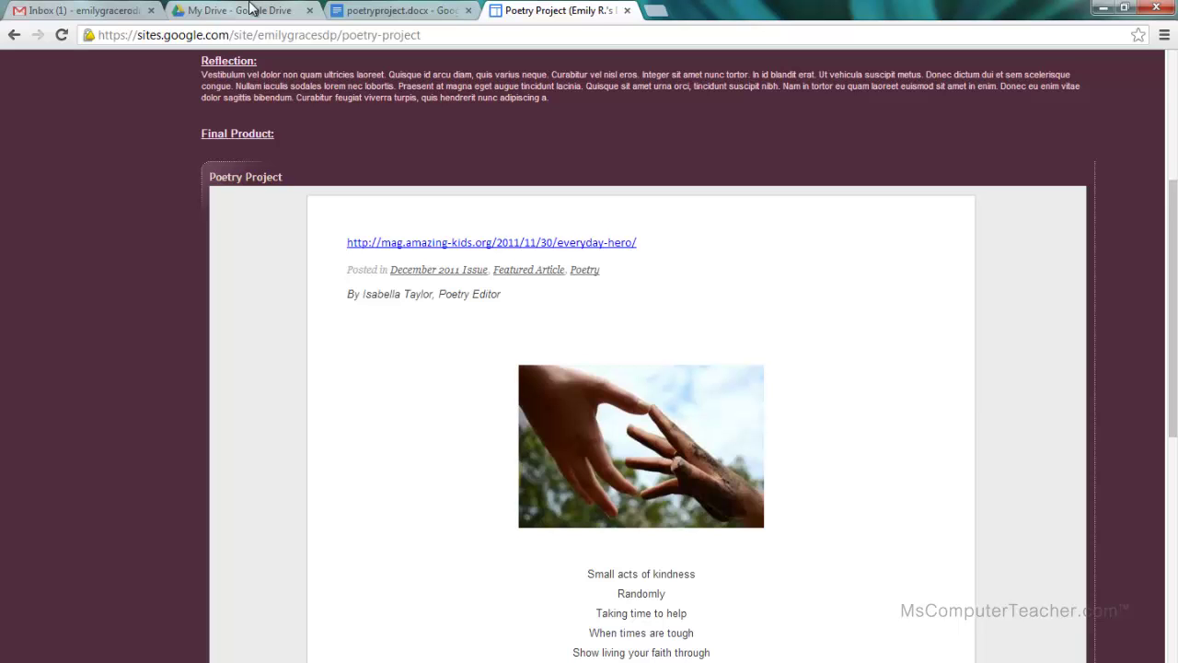
left_click(250, 8)
left_click(189, 416)
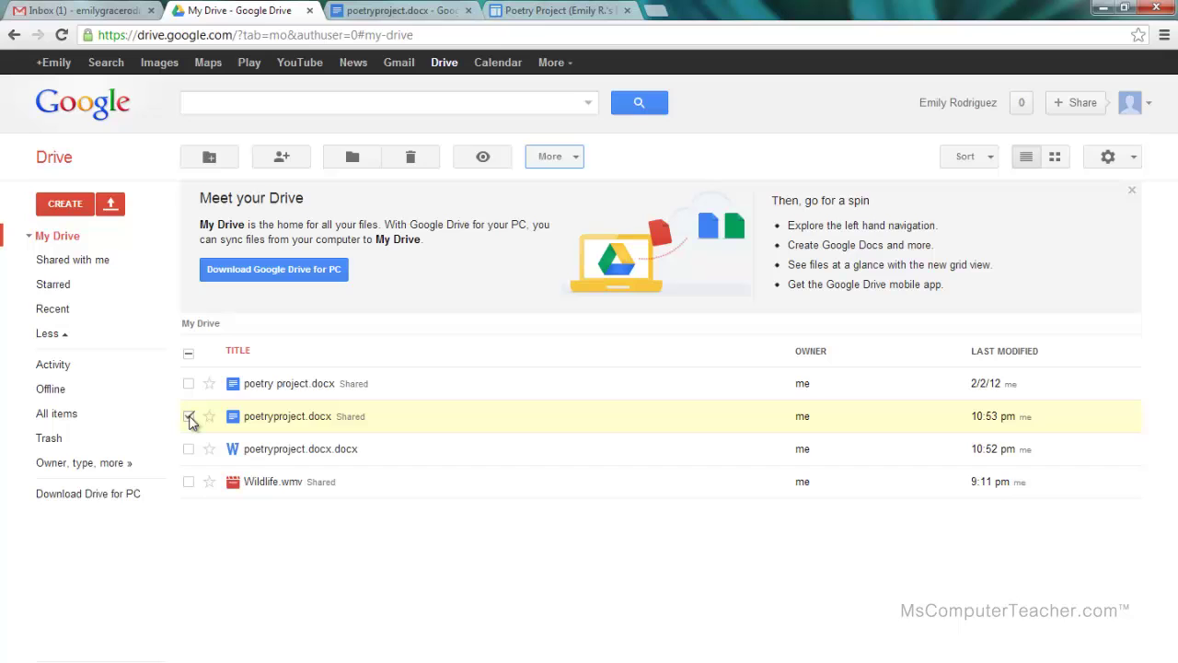
left_click(546, 11)
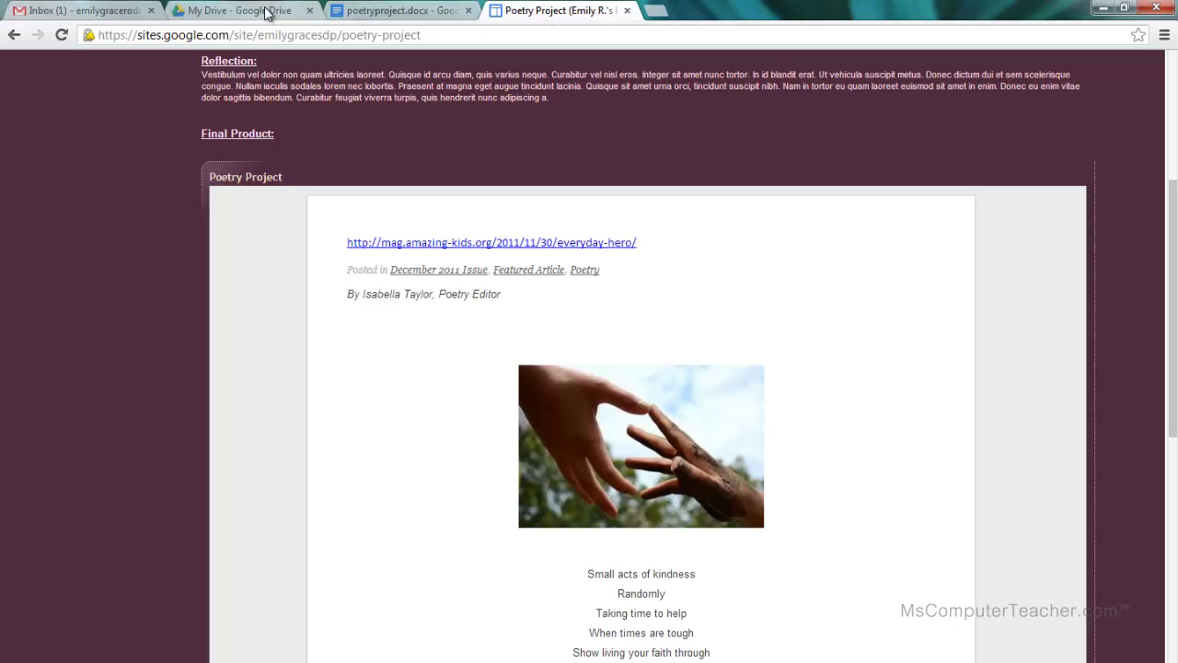
View the portfolio's Climate Change Project page, and upload climatepresentation from the 7th-grade-work folder to Google Drive.
scroll(329, 174, "up", 5)
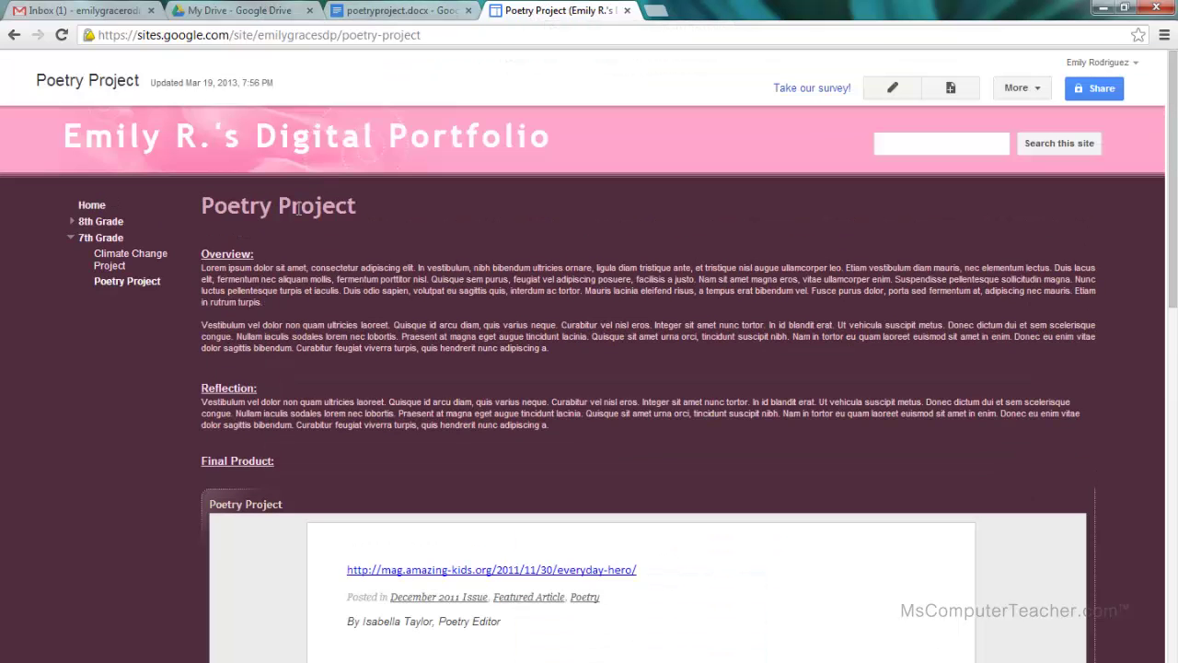
left_click(116, 262)
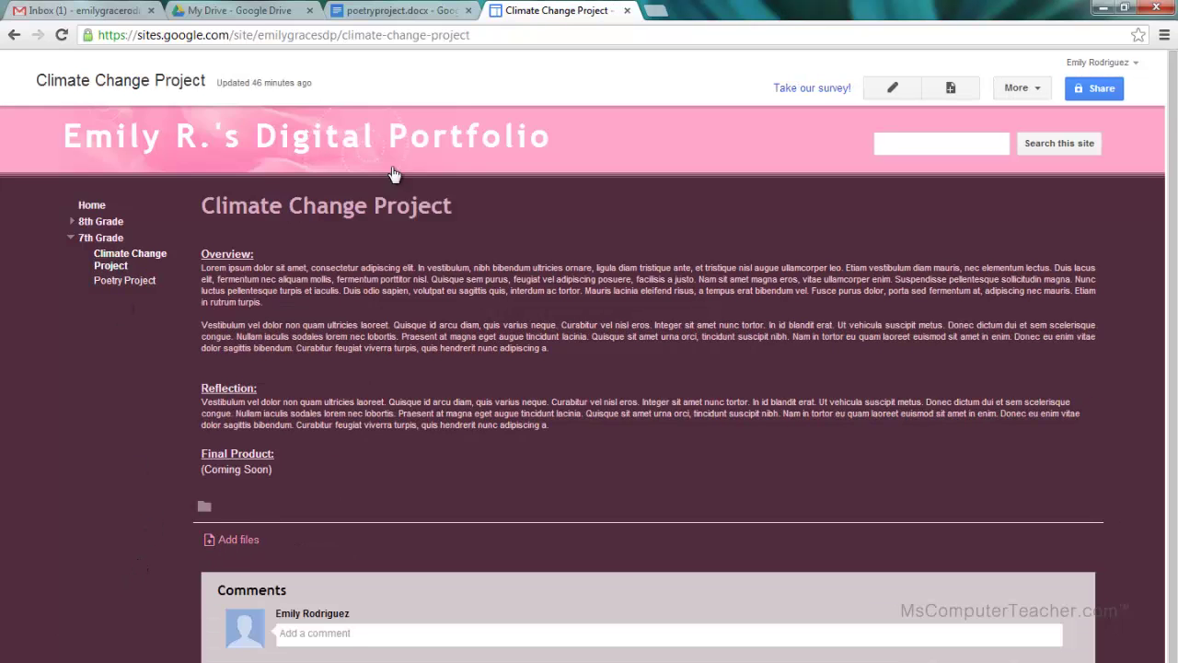
left_click(254, 18)
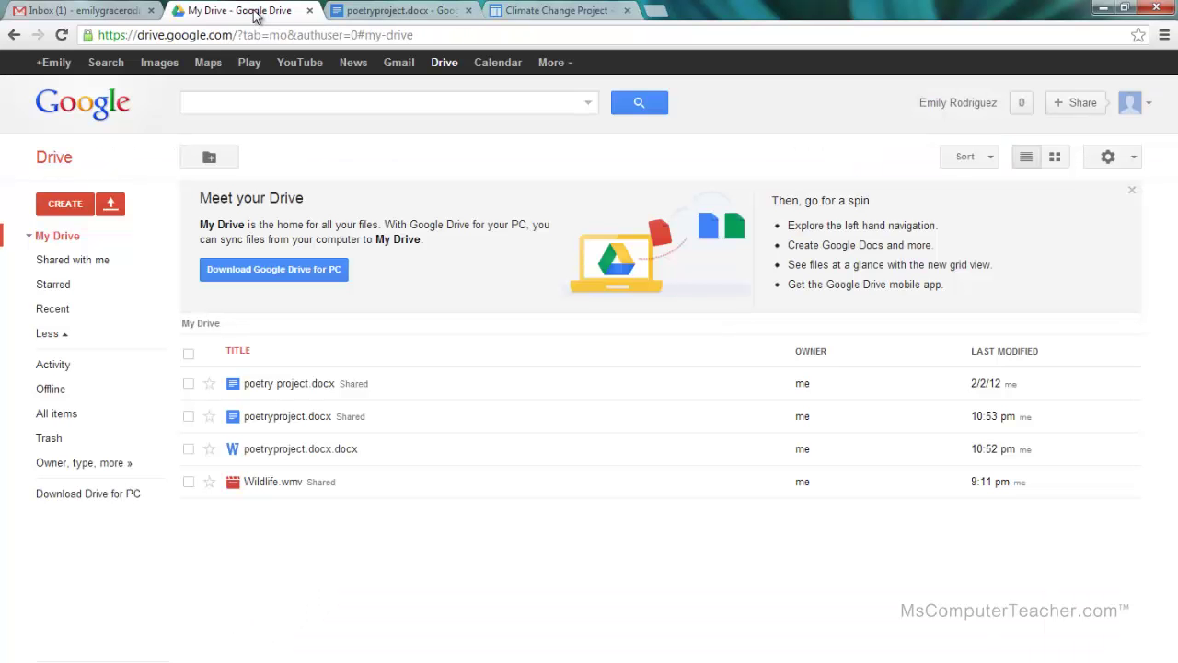
left_click(111, 208)
left_click(134, 234)
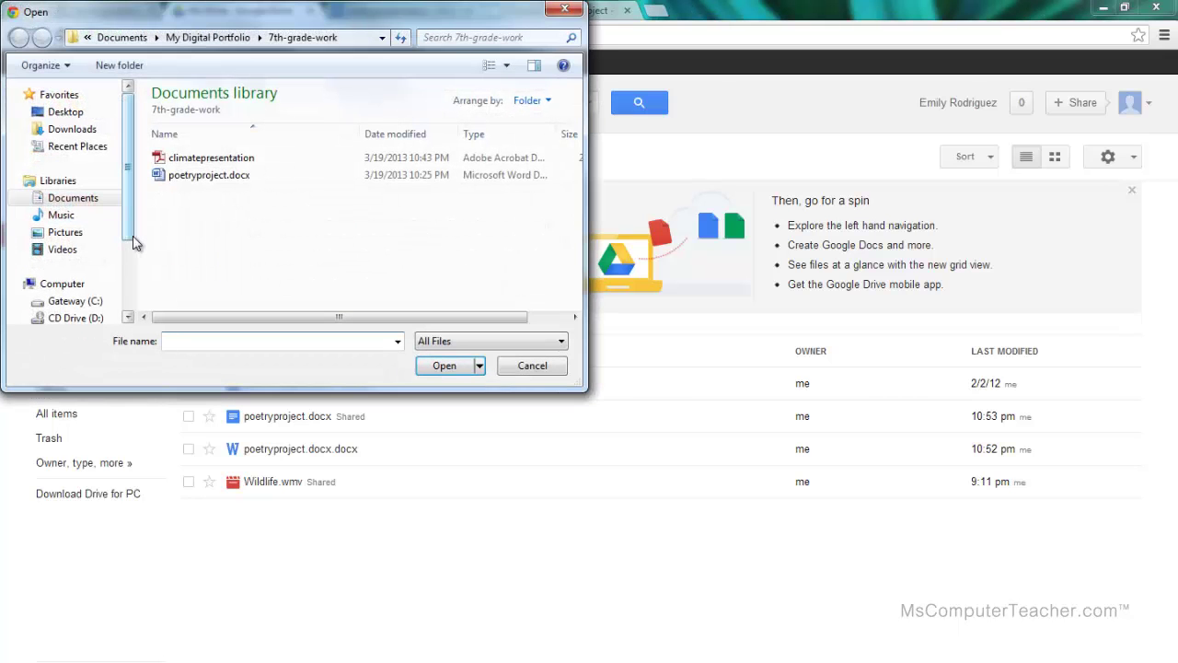
left_click(193, 160)
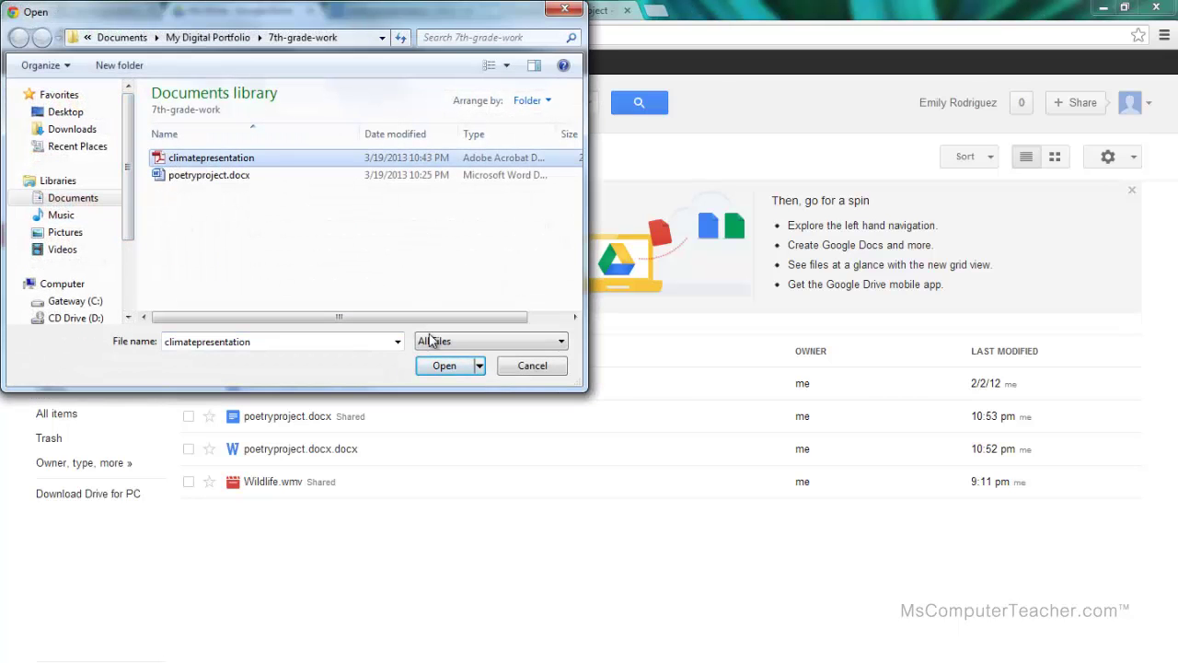
left_click(444, 366)
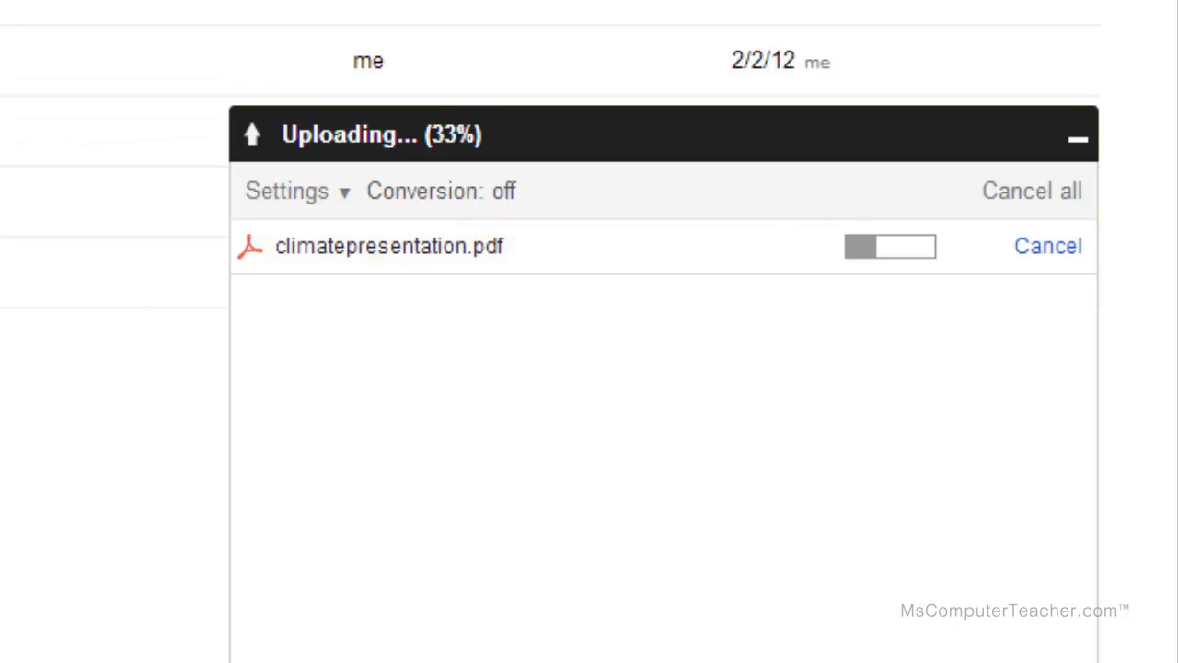
Turn on text conversion for uploaded PDF and image files and settings confirmation before each upload, and close the upload window.
left_click(343, 191)
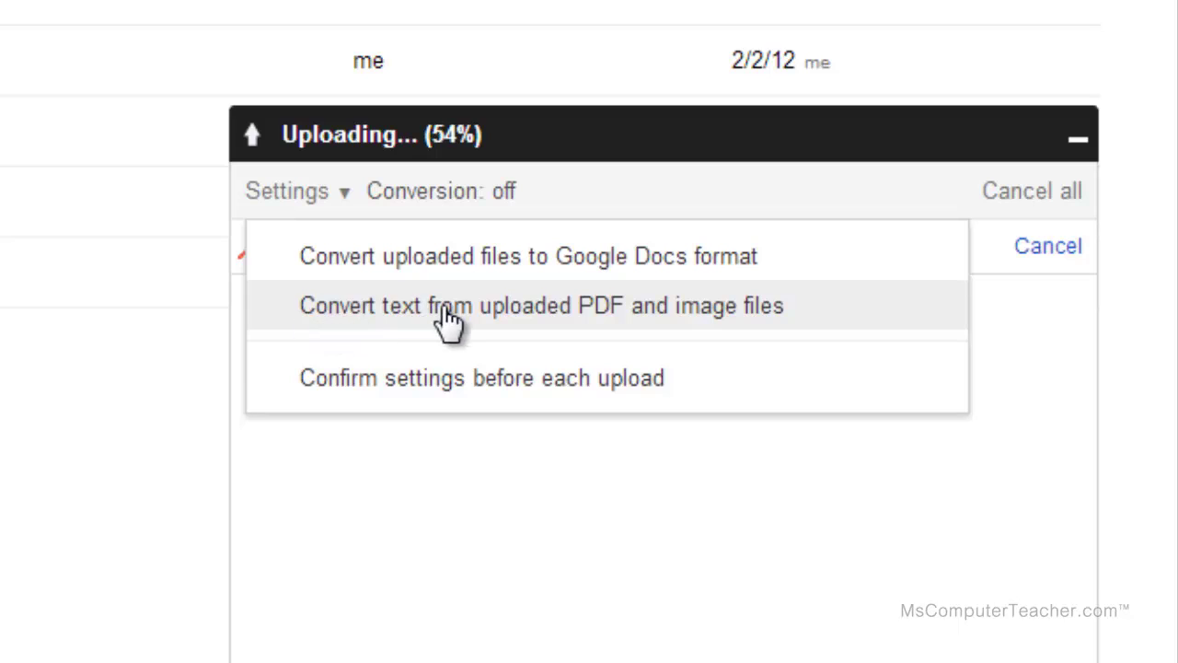
left_click(283, 309)
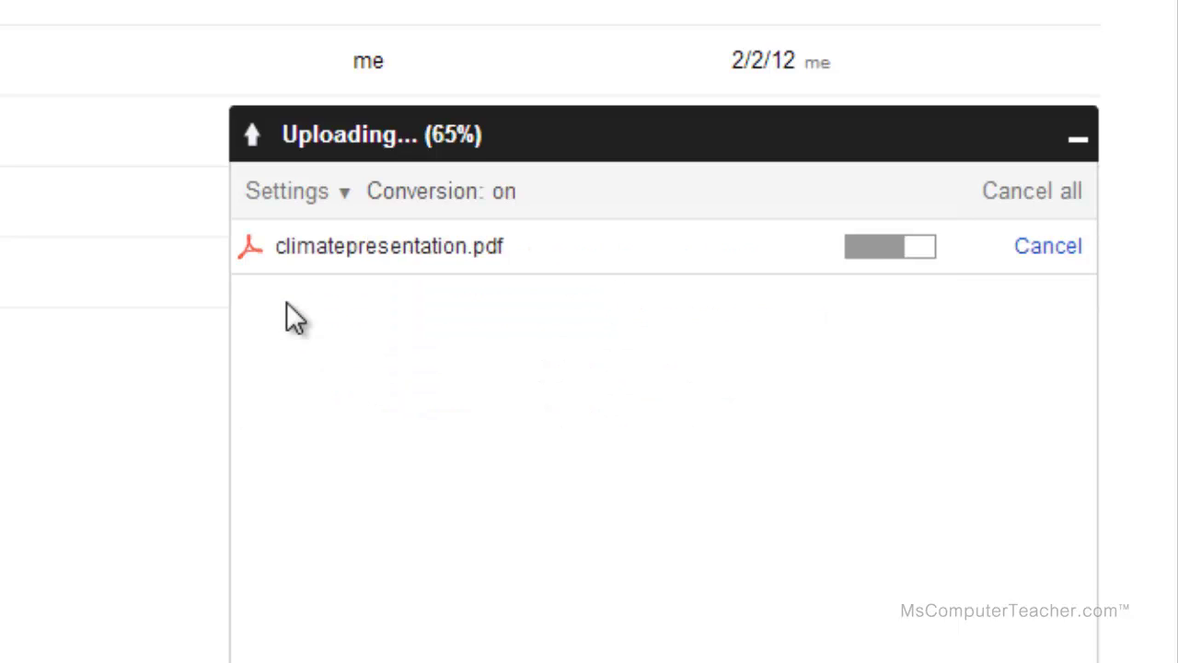
left_click(331, 195)
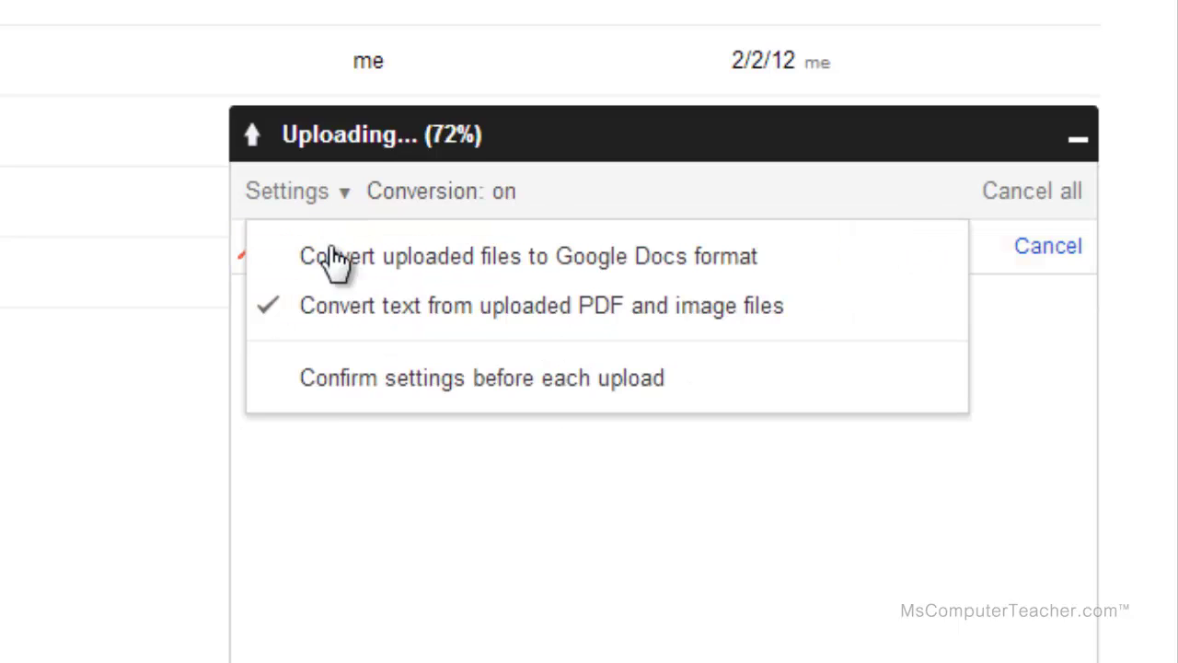
left_click(284, 382)
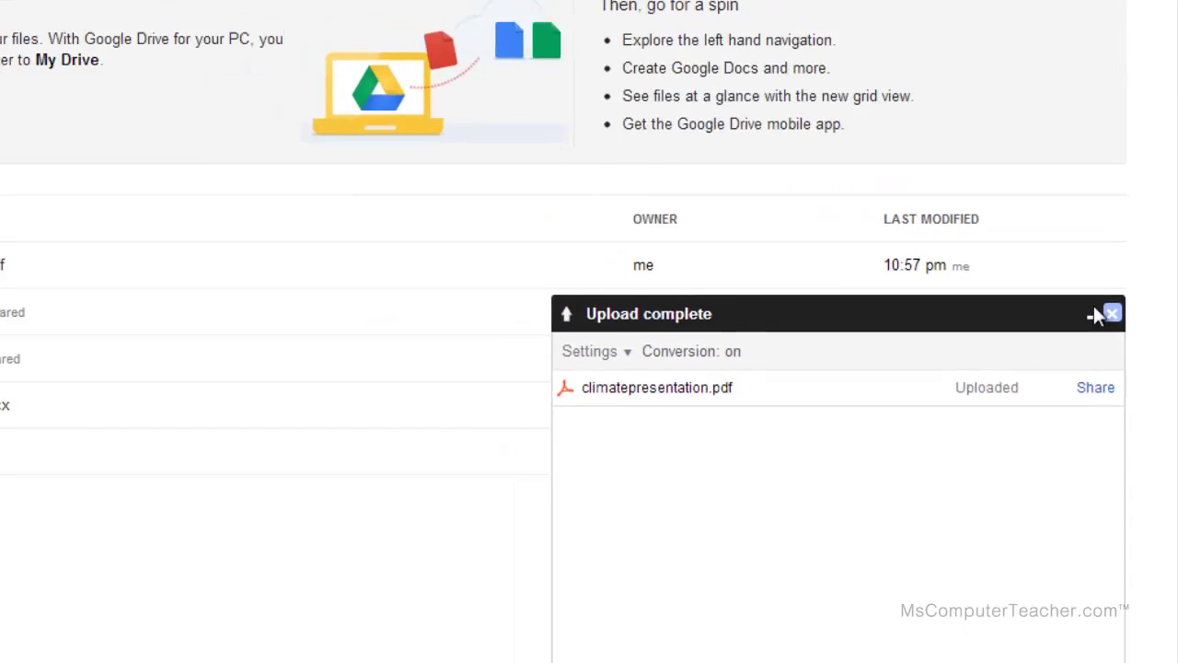
left_click(1078, 134)
Try to upload climatepresentation again with both documents and PDF text set to convert to Google Docs format.
left_click(119, 212)
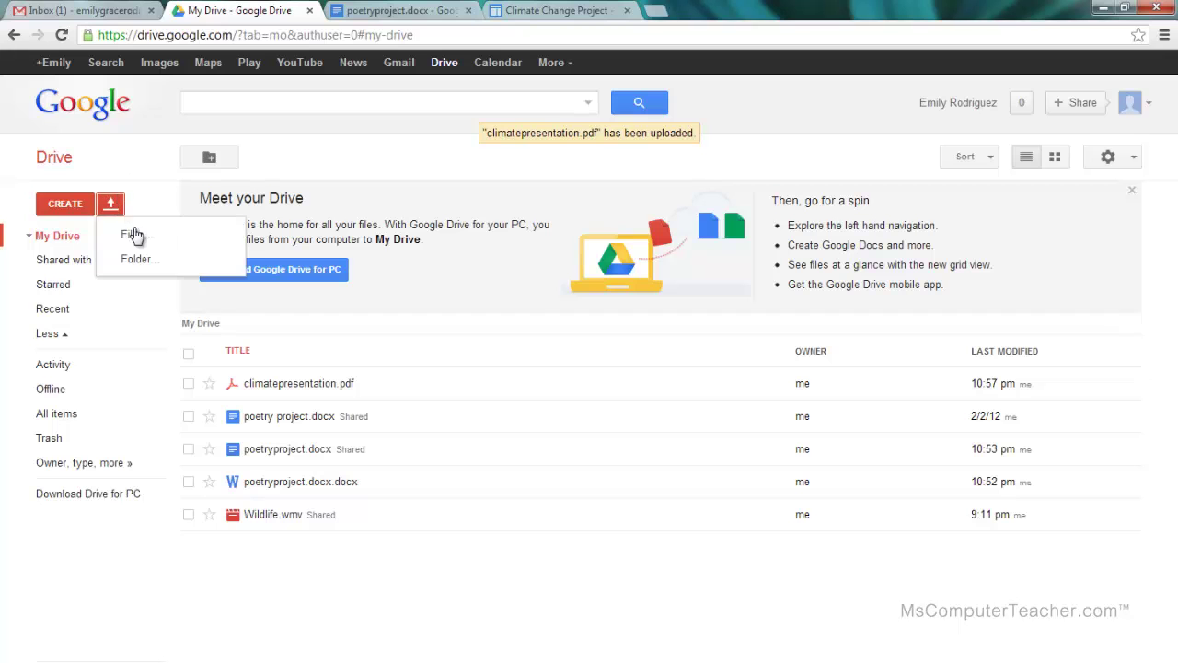
left_click(131, 233)
left_click(195, 158)
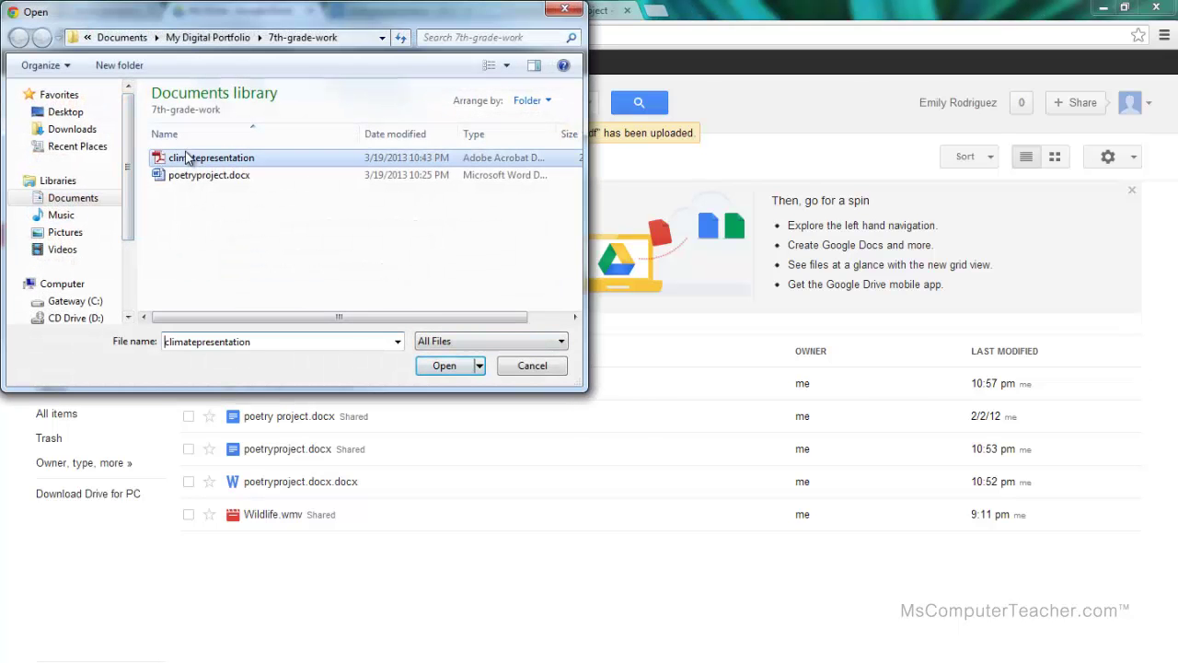
left_click(444, 365)
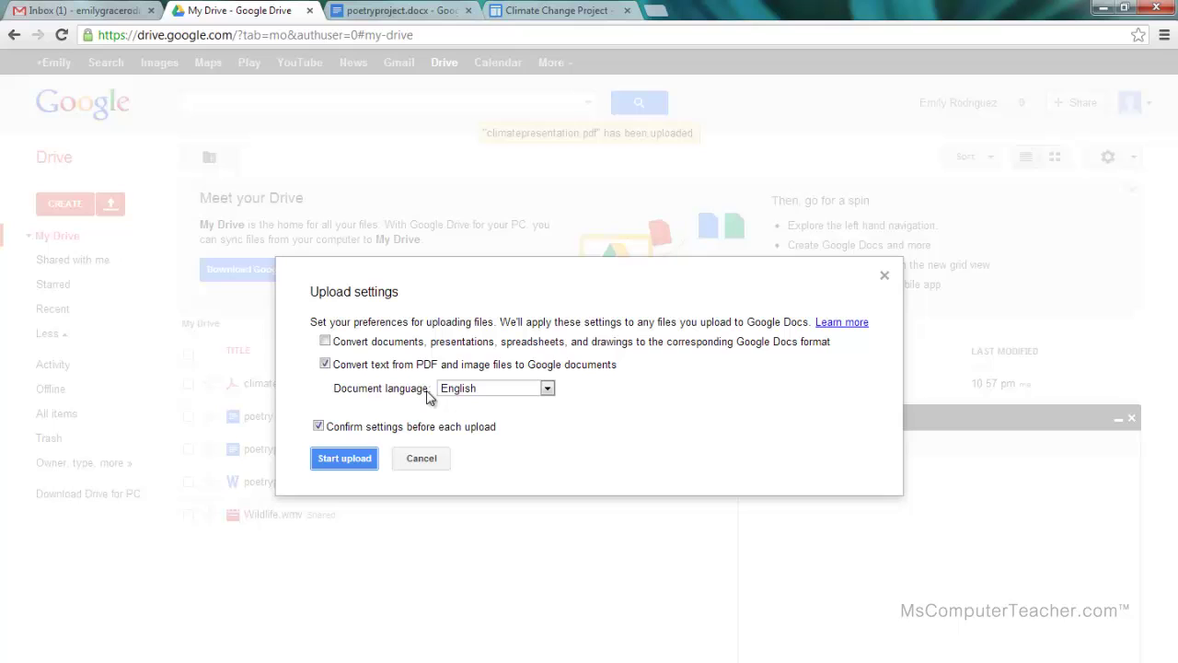
left_click(326, 343)
left_click(343, 457)
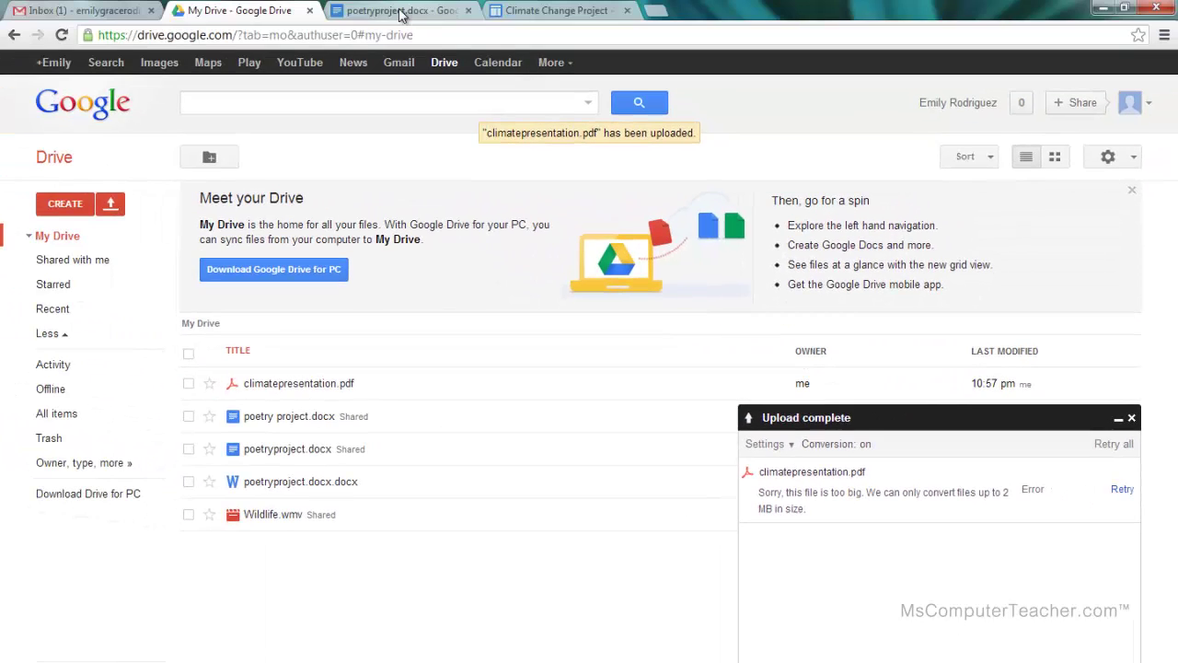
Look over poetryproject.docx and the Climate Change Project page, and dismiss the upload report in Google Drive.
left_click(399, 14)
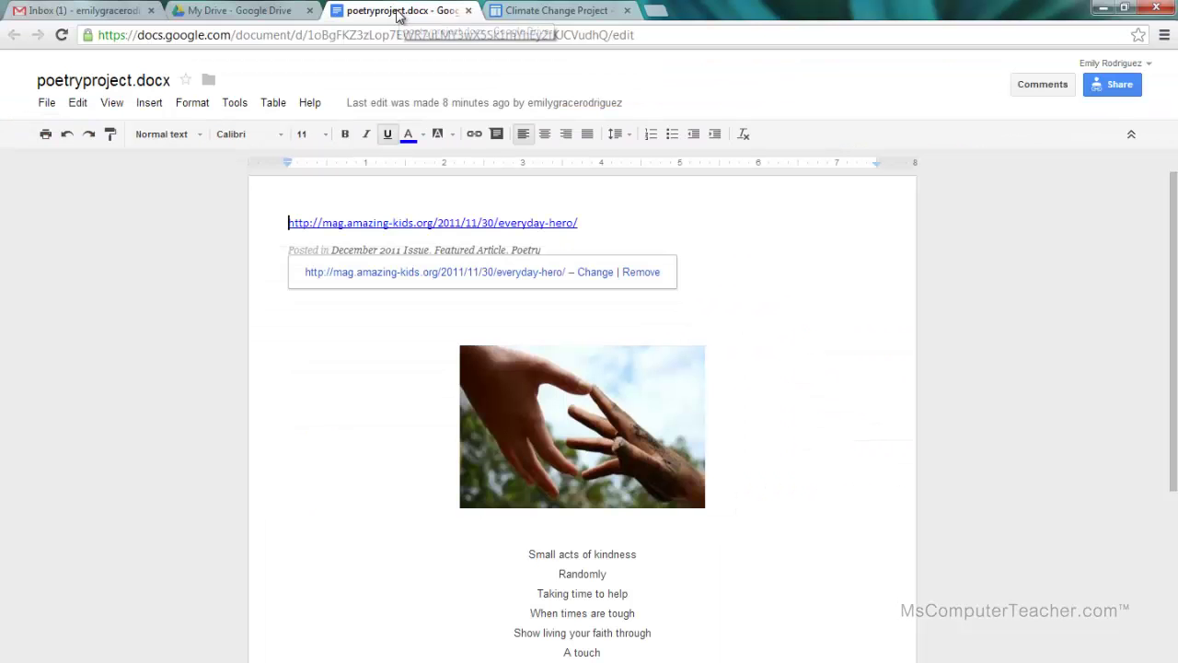
left_click(564, 10)
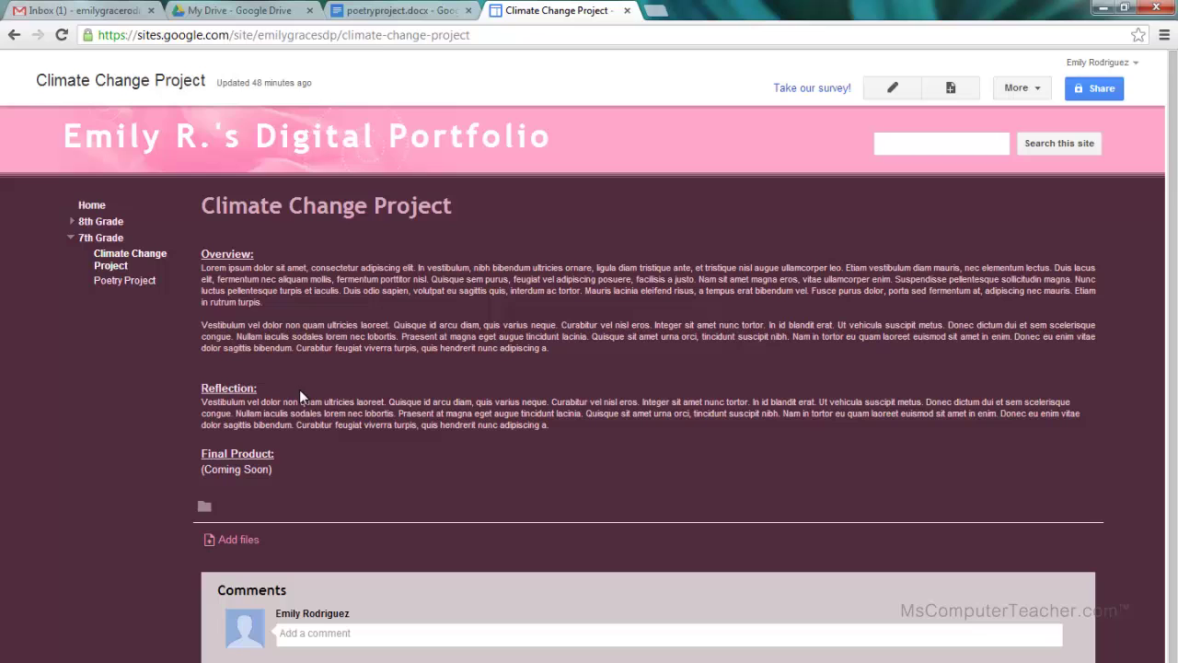
left_click(280, 12)
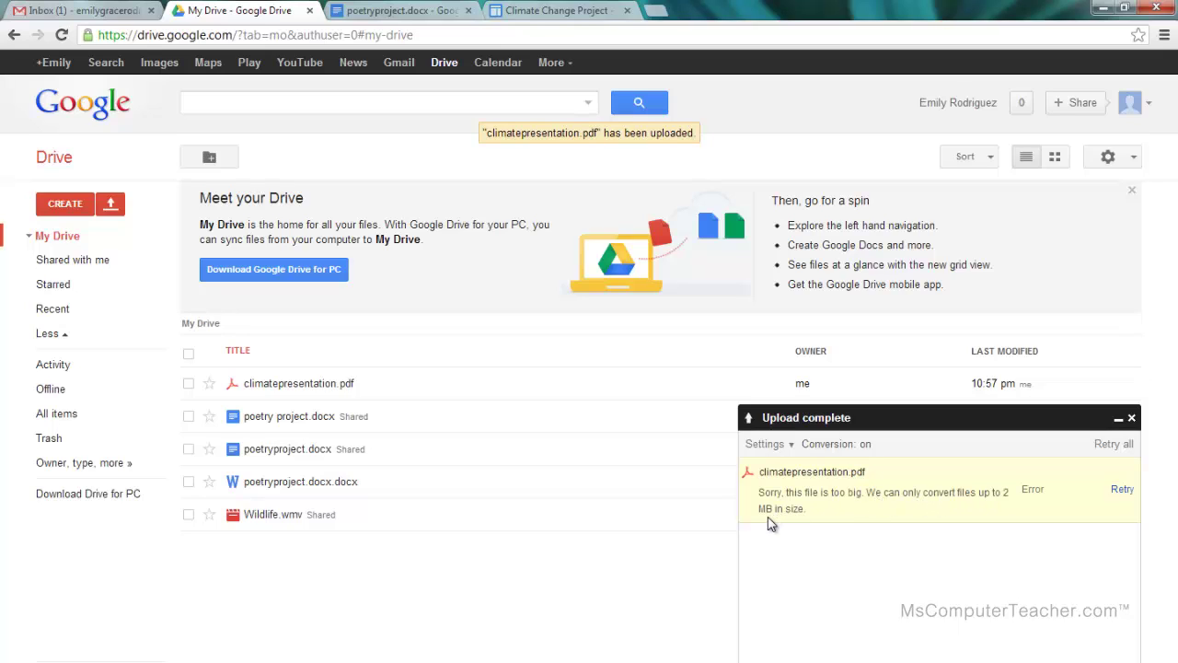
left_click(1131, 418)
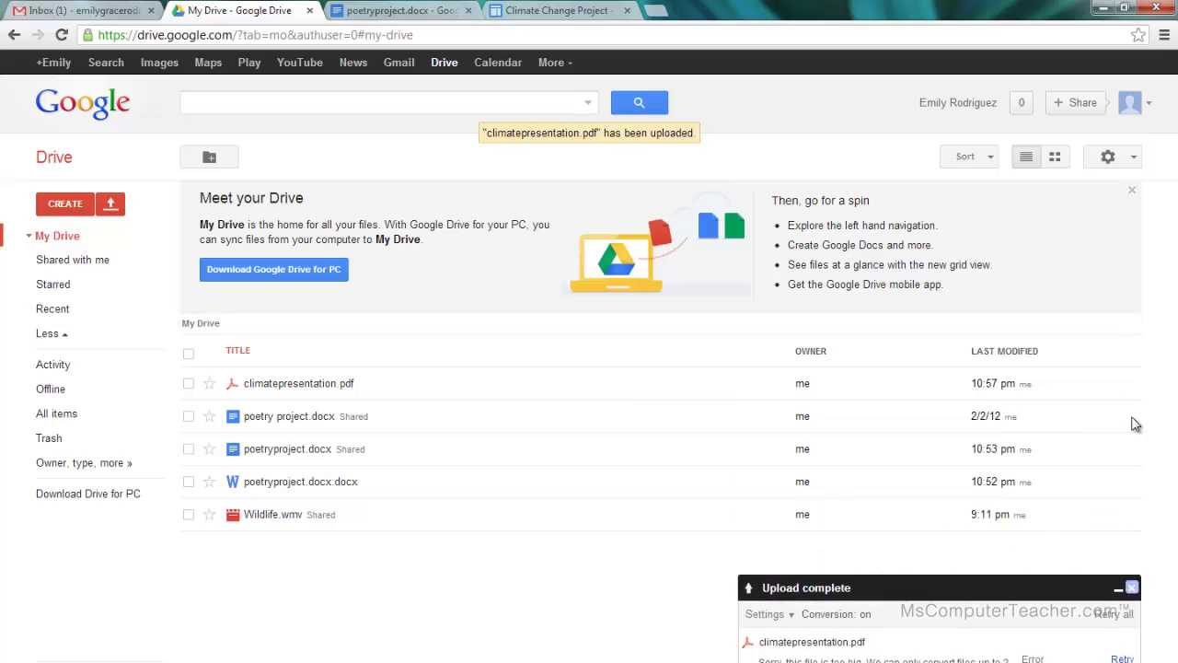
Return to the portfolio's Poetry Project page and check the embedded document under Final Product.
left_click(396, 11)
left_click(536, 11)
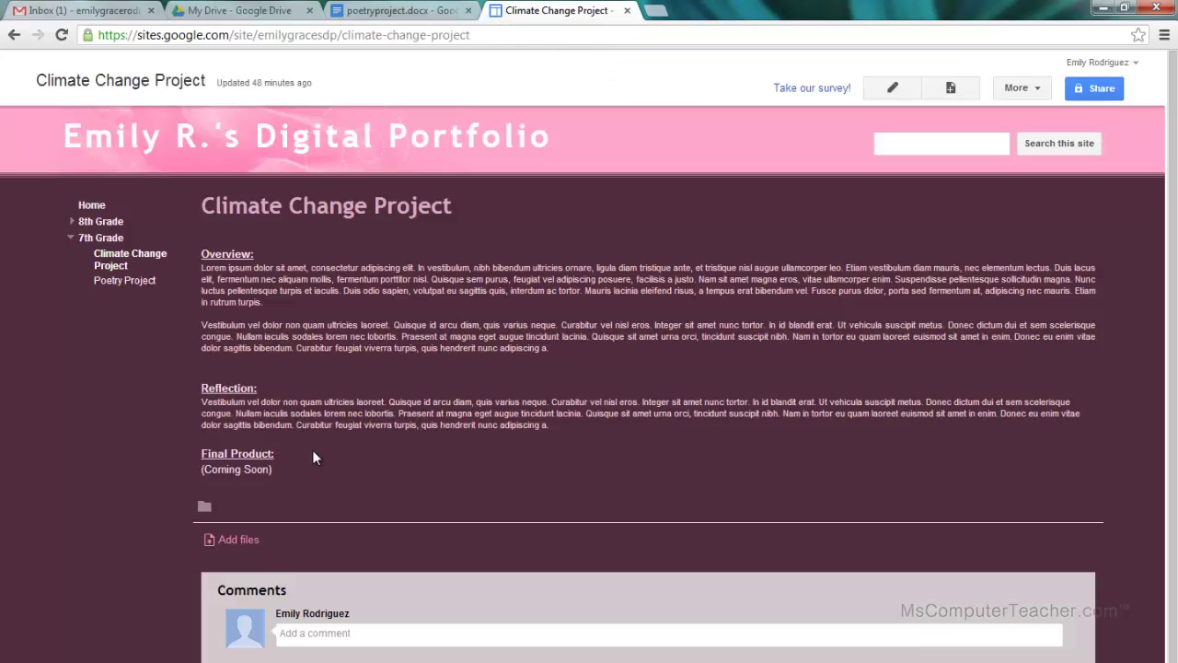
left_click(125, 282)
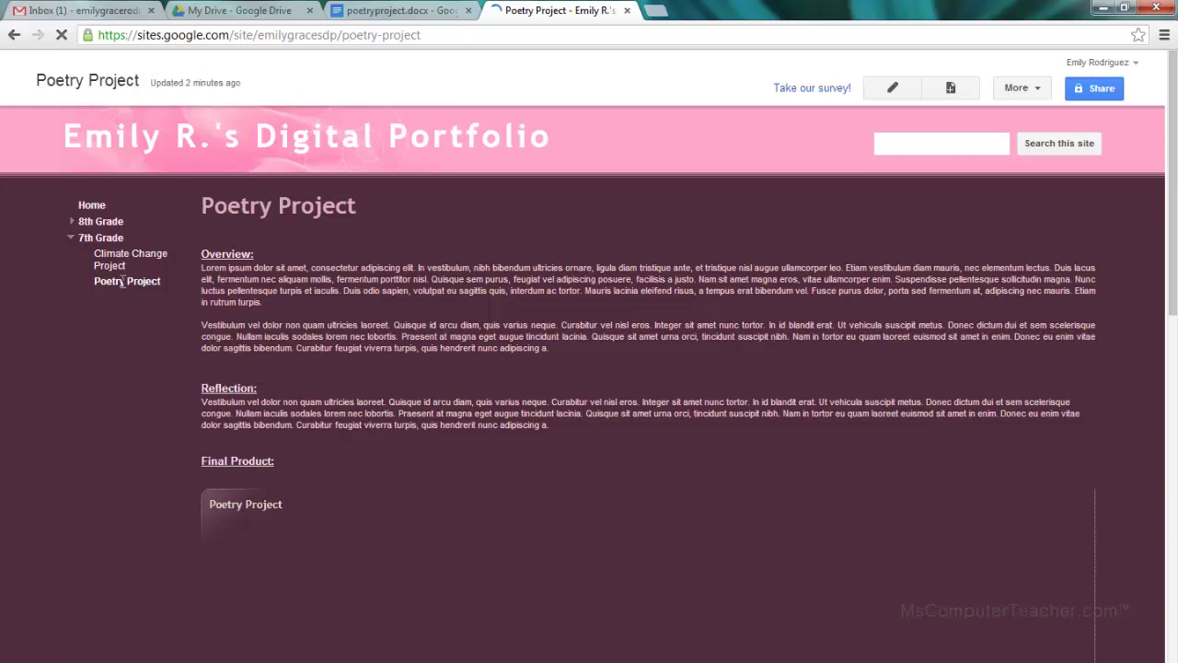
scroll(427, 376, "down", 10)
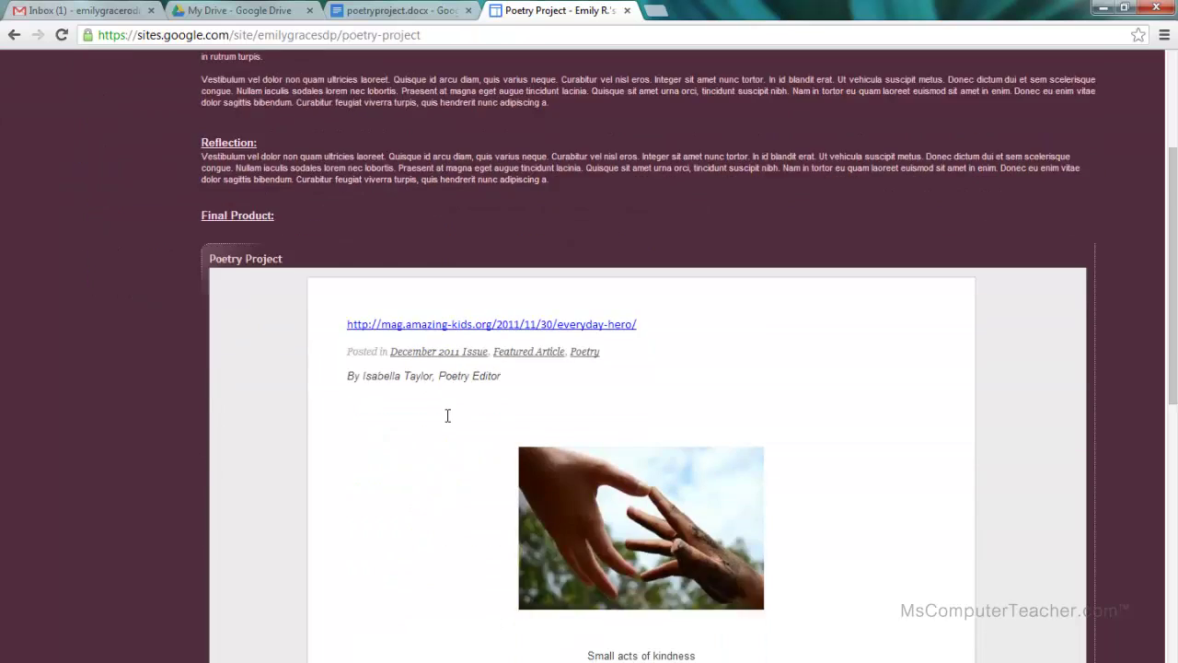
scroll(452, 435, "up", 10)
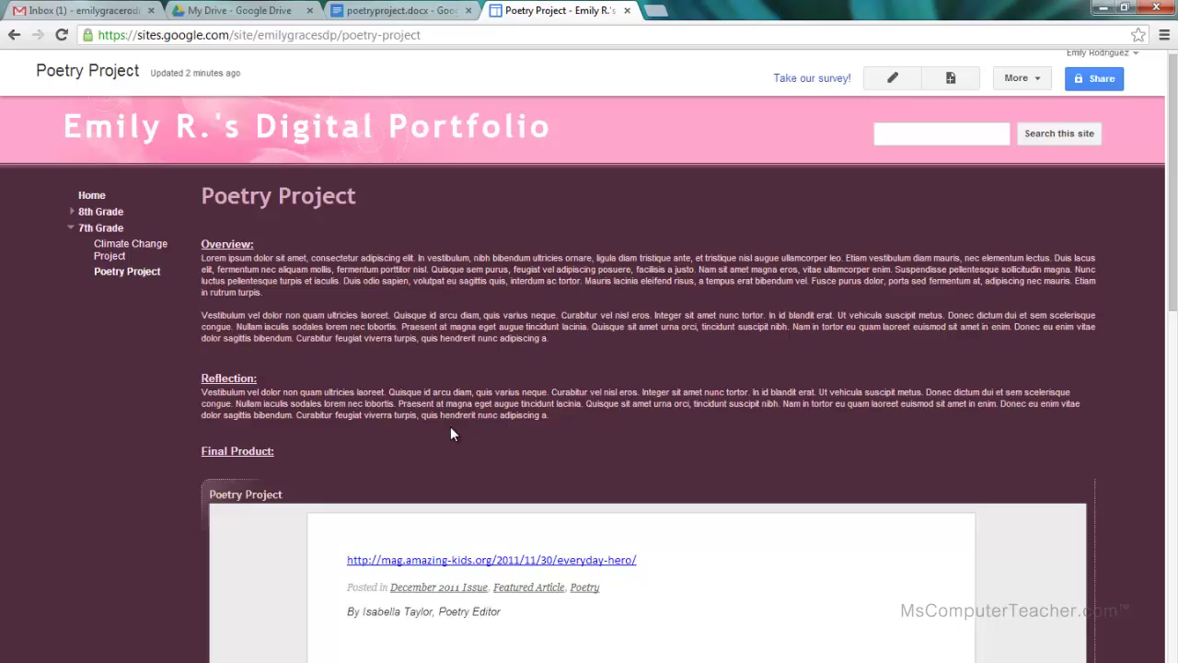